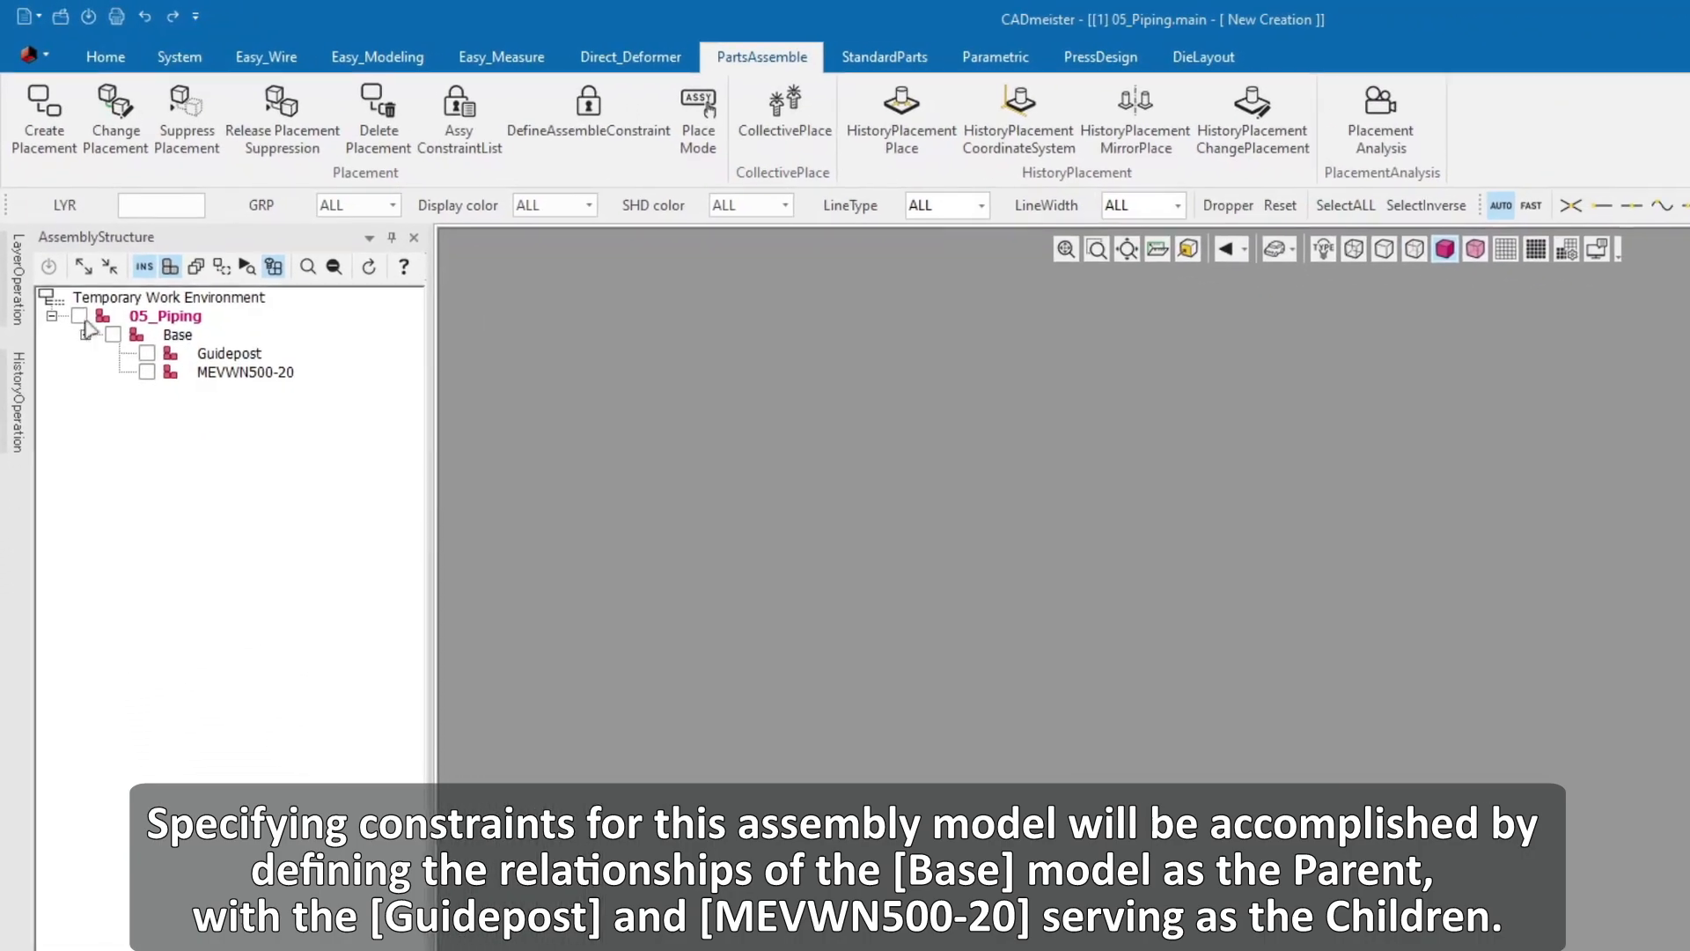
- Turn on the display of the 05_Piping assembly, its Base model and the Guidepost and MEVWN500-20 children
left_click(79, 316)
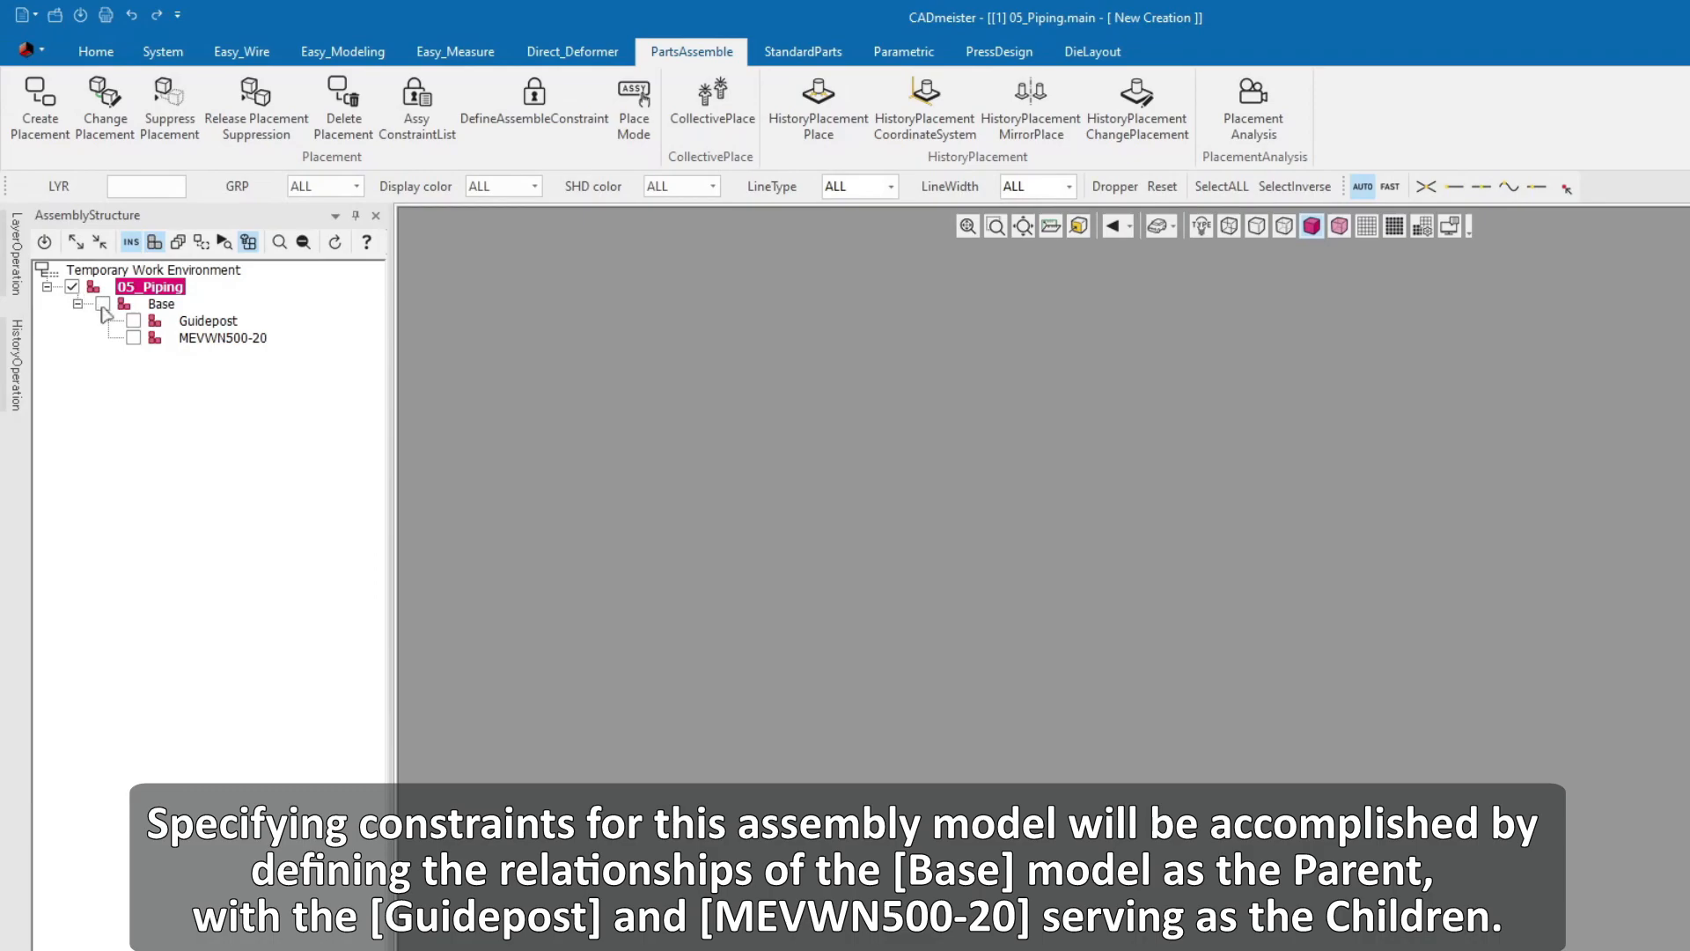
left_click(102, 308)
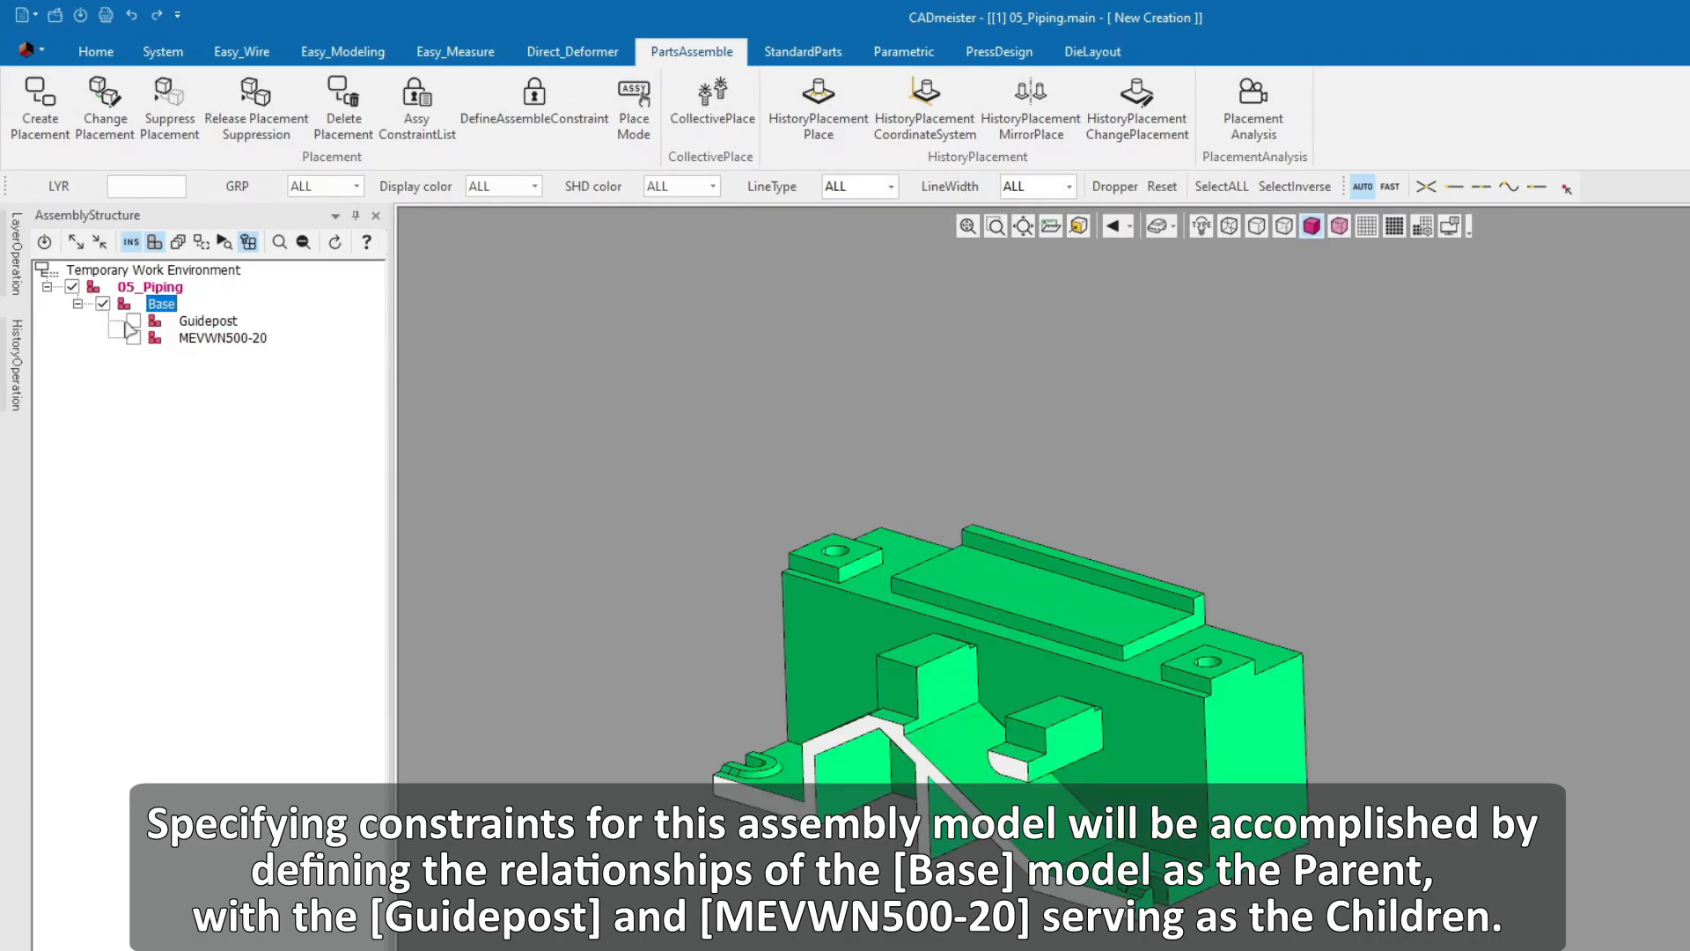
left_click(133, 321)
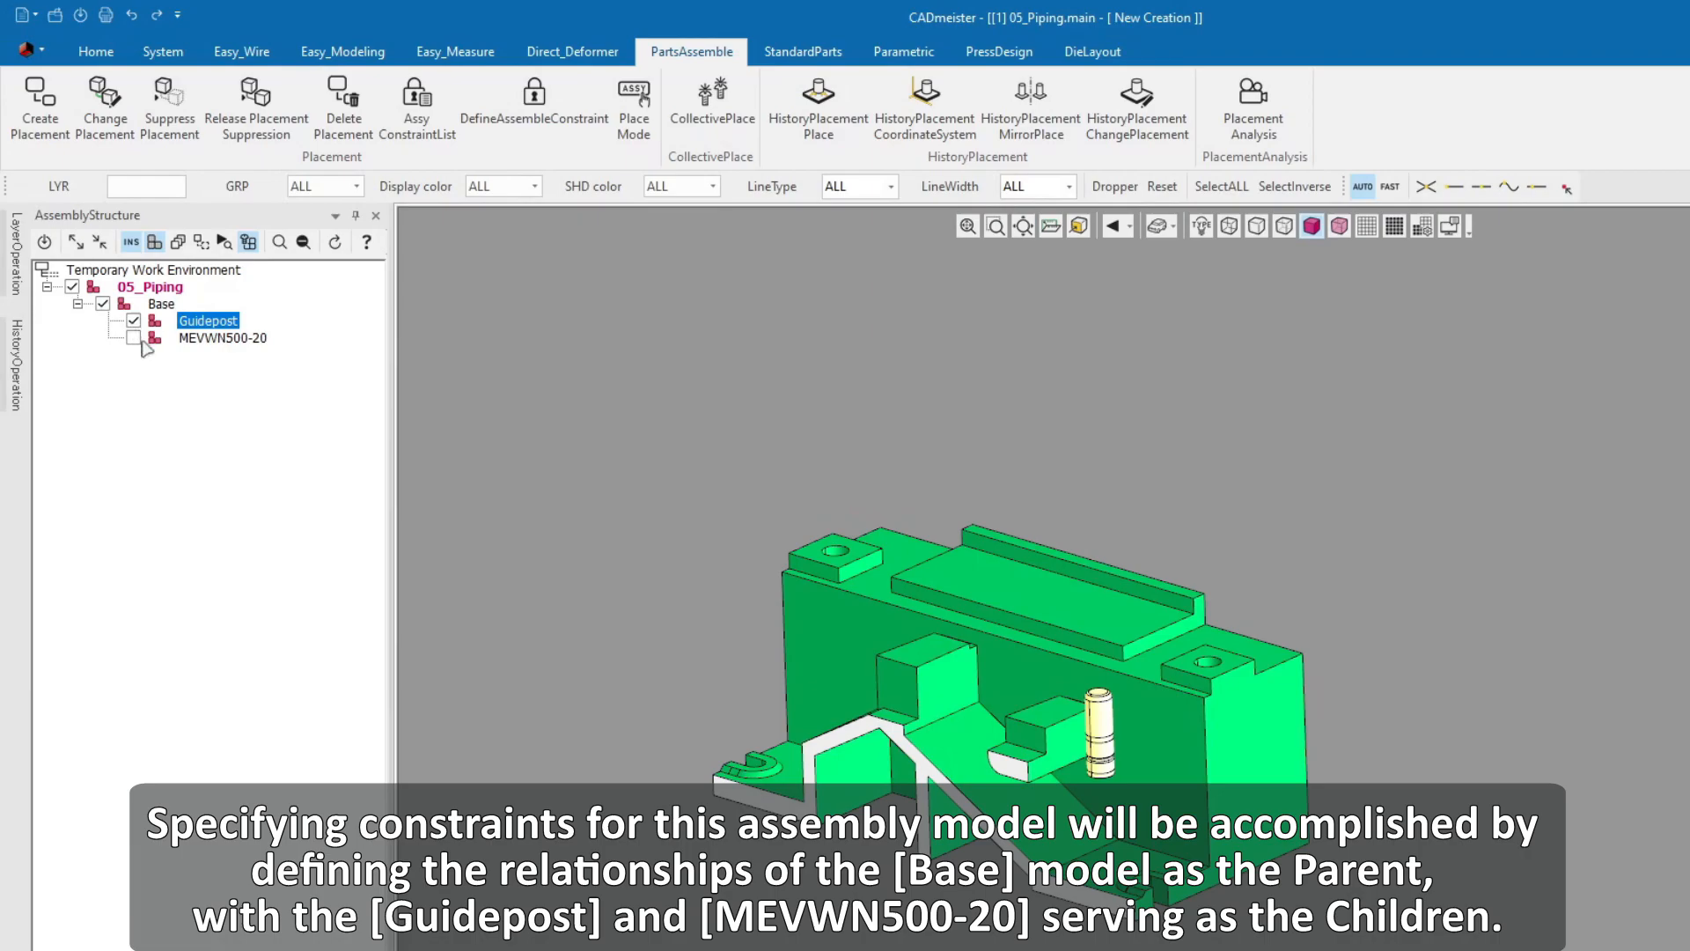
left_click(133, 338)
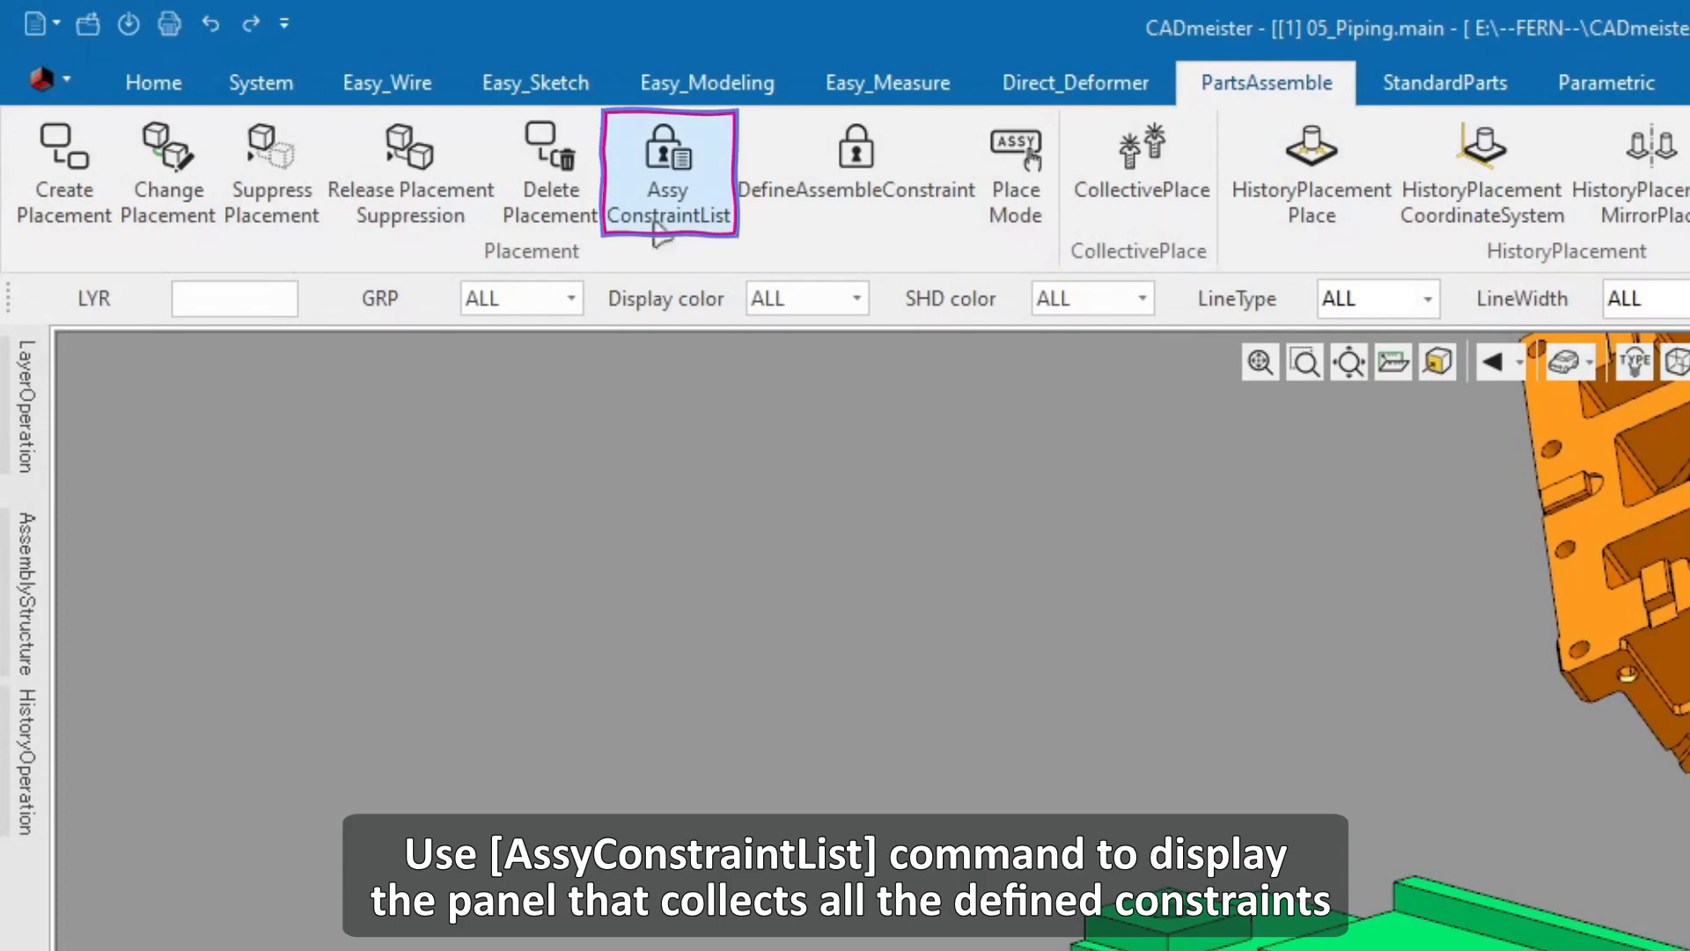
- Display the assembly constraint list and define a Parallel constraint between the Base's raised rail edge and an edge of the cam unit's green mounting plate
left_click(660, 231)
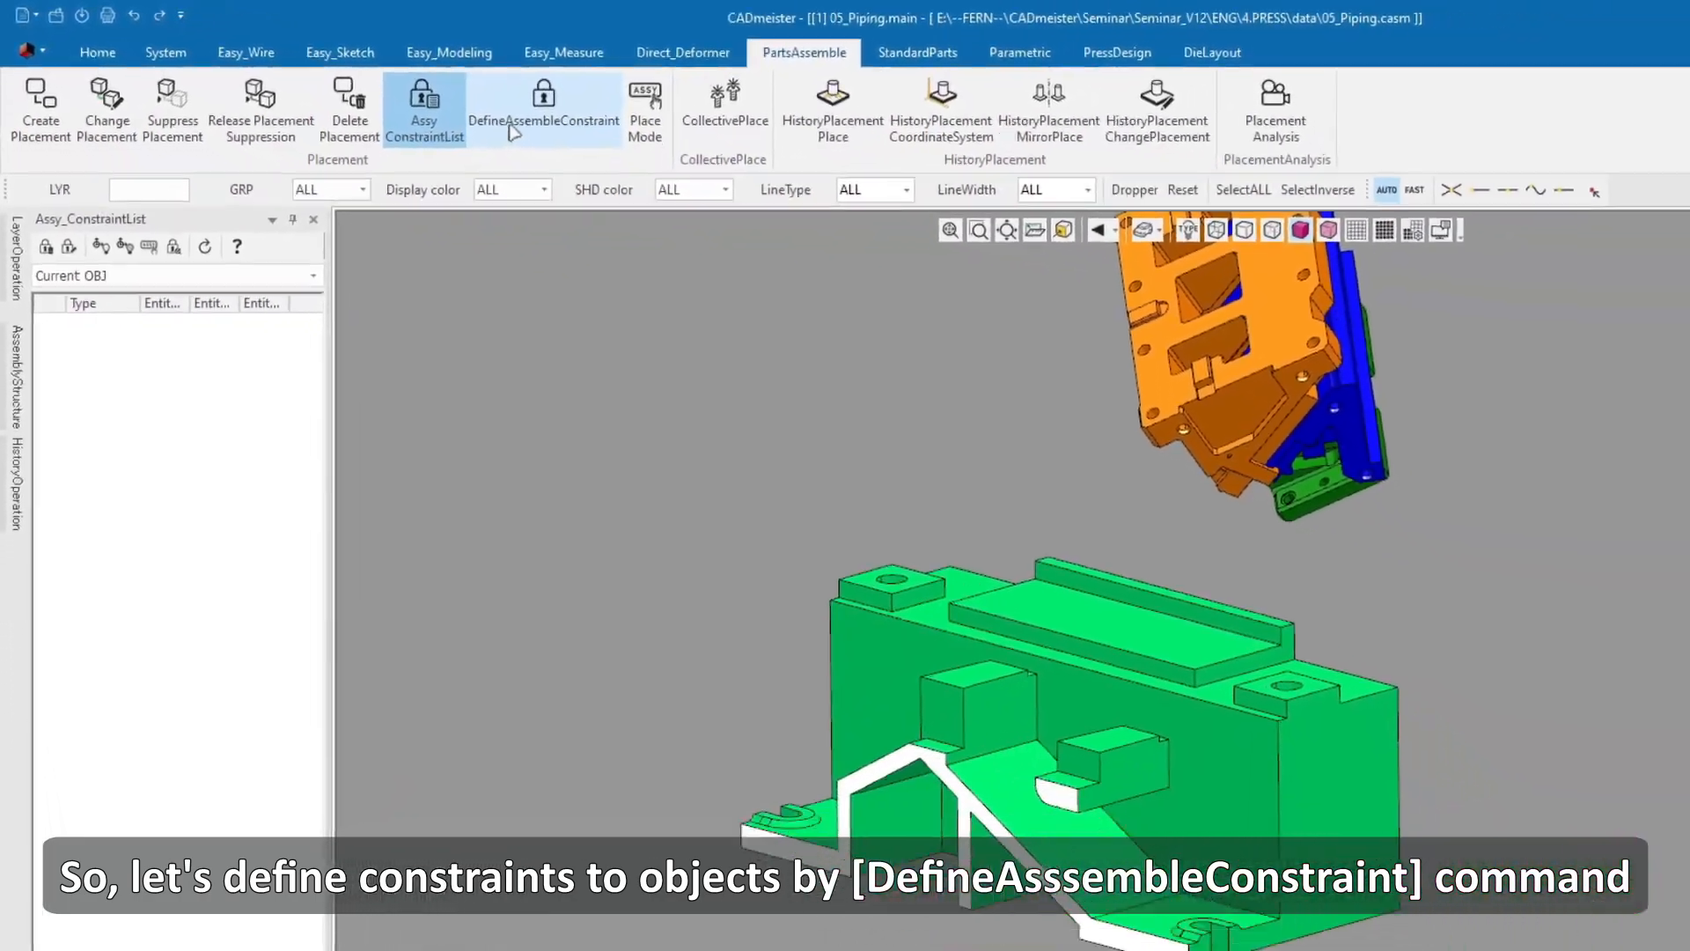
left_click(513, 132)
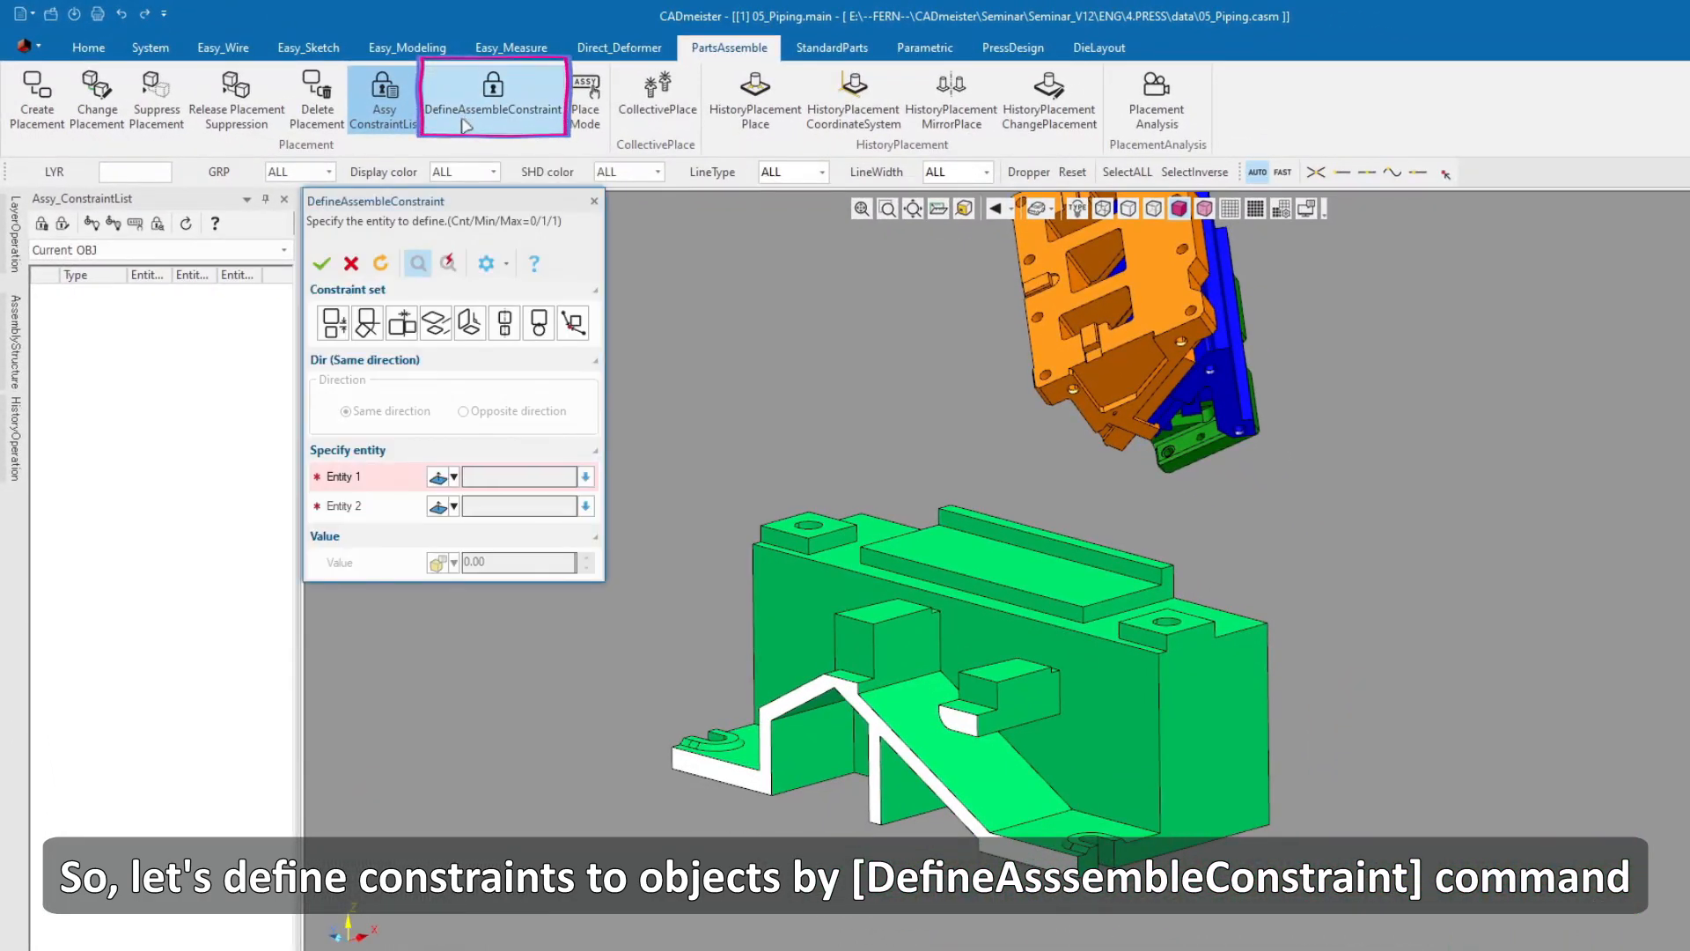
left_click(436, 324)
middle_click_drag(1159, 706, 1026, 724)
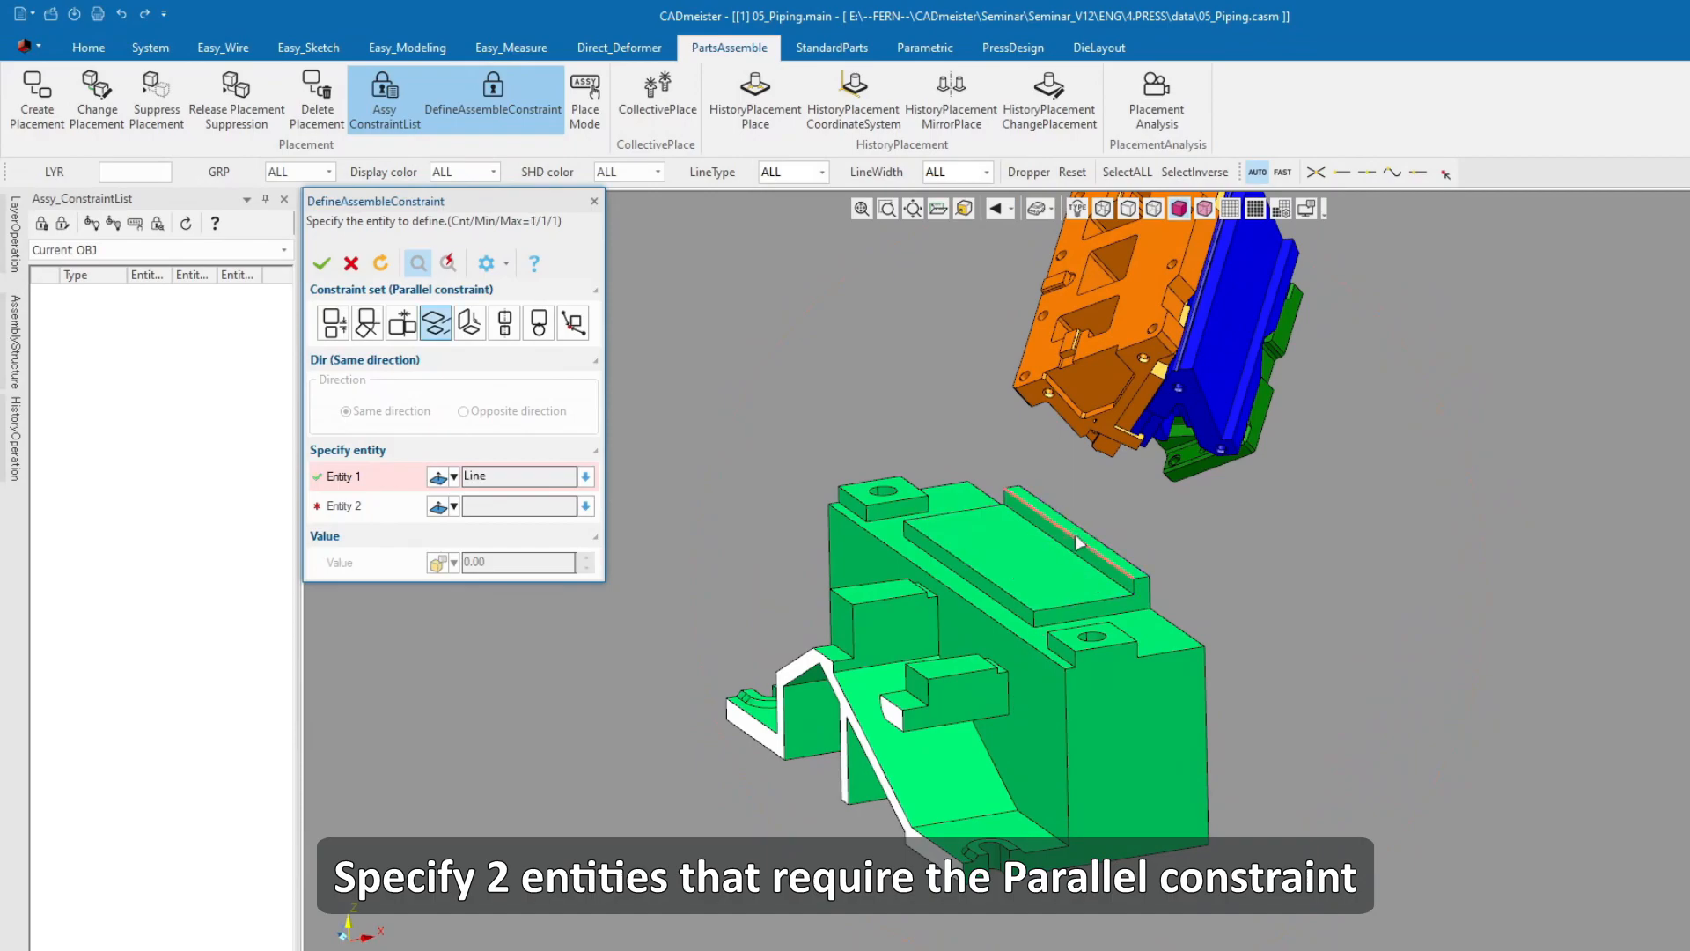
middle_click_drag(1461, 514, 1378, 537)
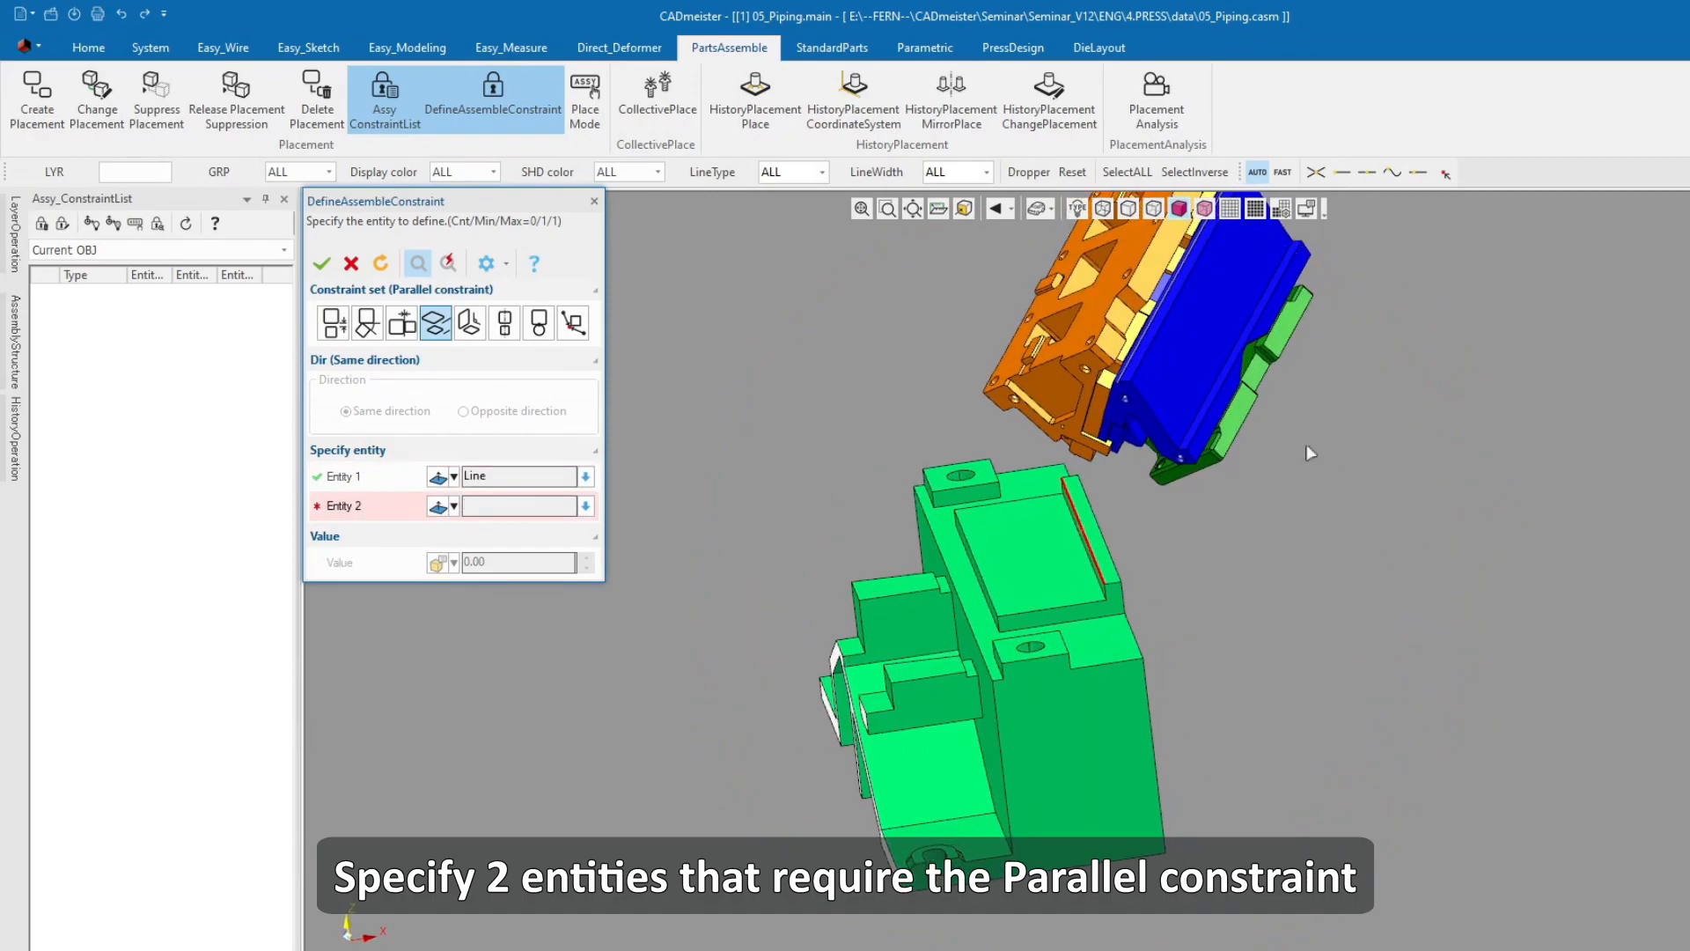
left_click(1248, 428)
middle_click_drag(1213, 567, 1116, 573)
scroll(1115, 573, "up", 2)
scroll(1115, 573, "up", 1)
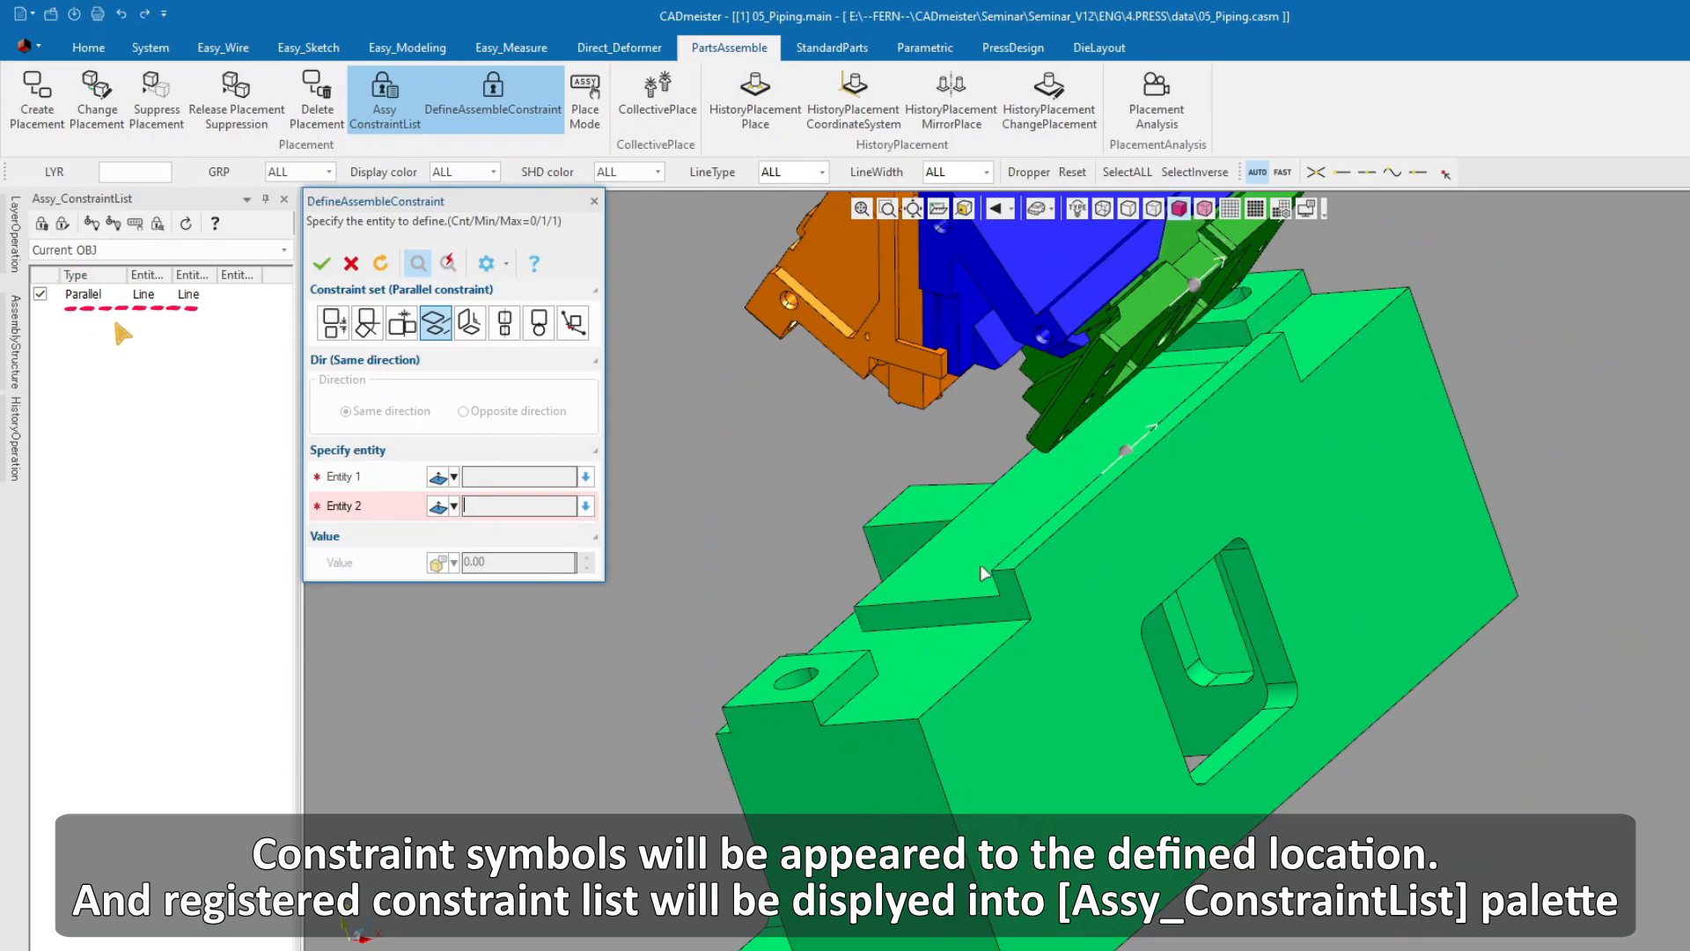
- Define a Perpendicular constraint between the top plane of the Base's raised pad and a plane of the green mounting plate
mouse_move(1189, 577)
middle_mouse_down()
mouse_move(1045, 547)
mouse_move(941, 652)
middle_mouse_up()
left_click(472, 323)
middle_click_drag(1100, 563, 1164, 585)
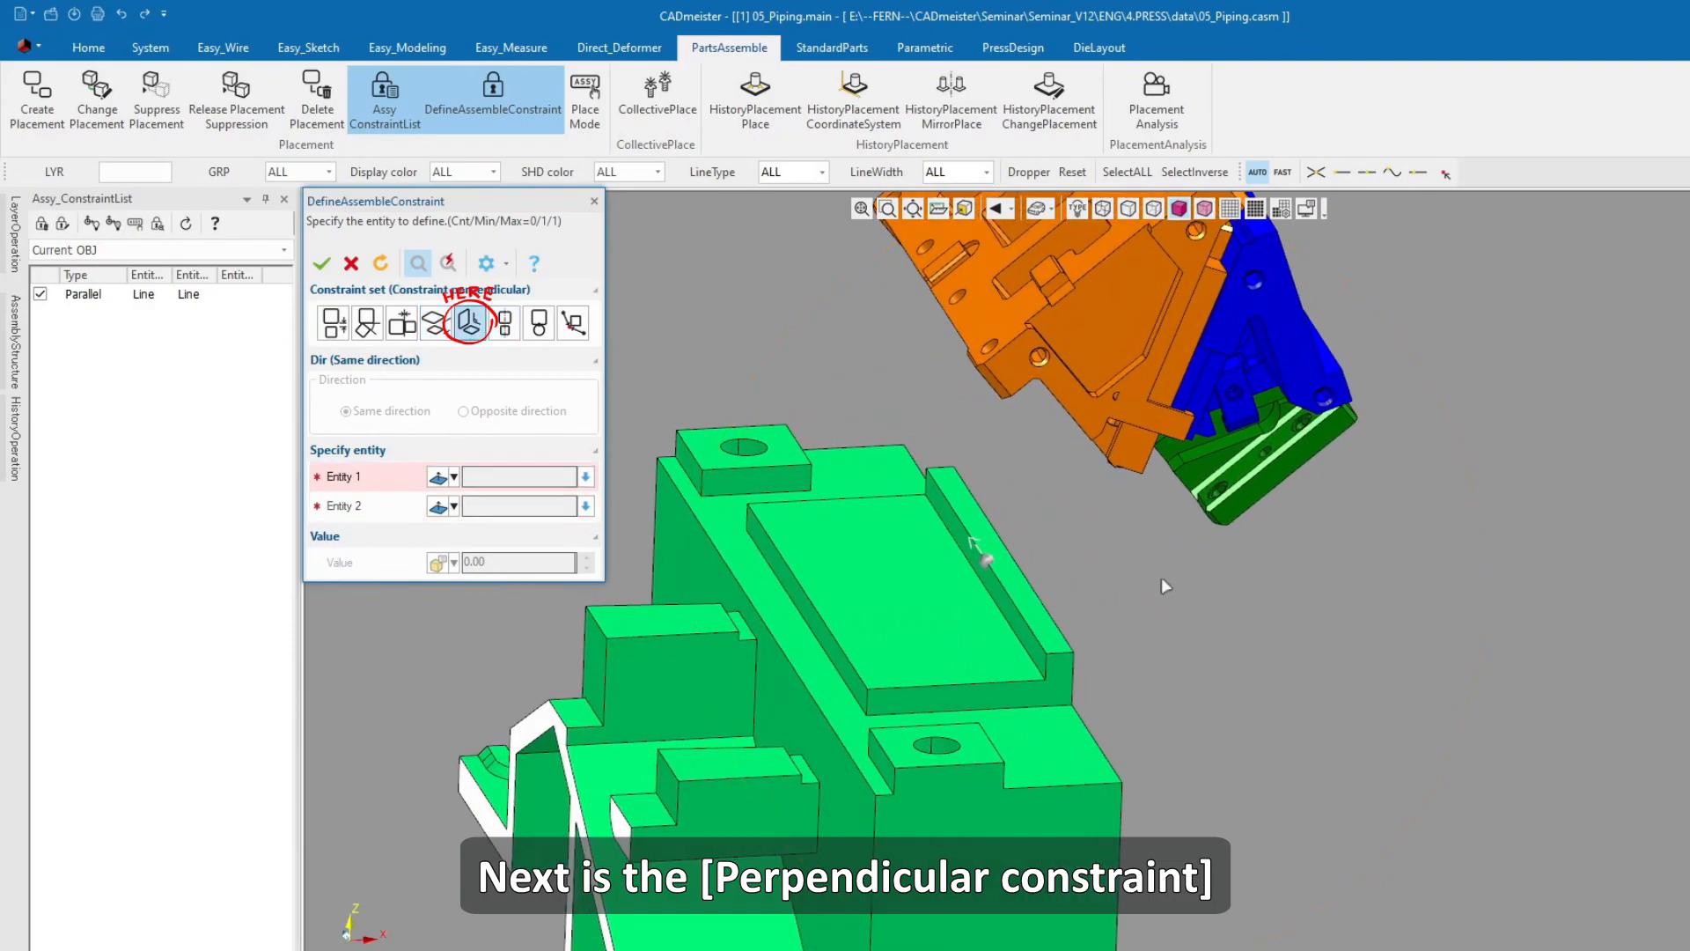
left_click(898, 599)
middle_click_drag(1083, 607, 1028, 639)
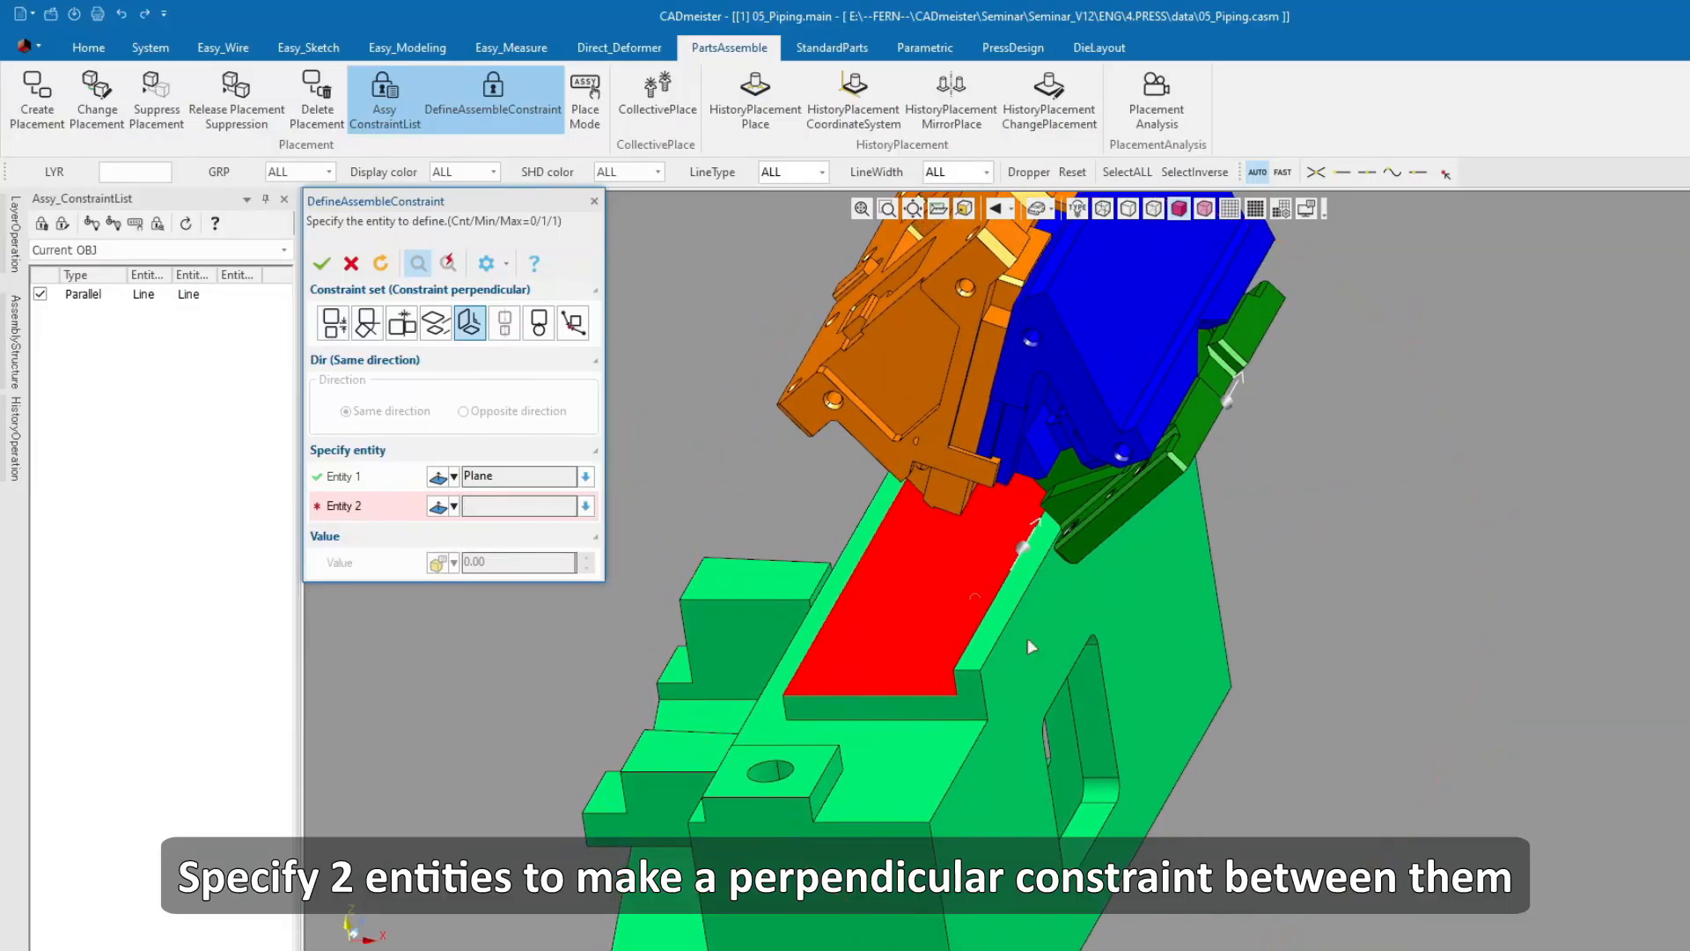
left_click(1194, 415)
middle_click_drag(1166, 526, 977, 692)
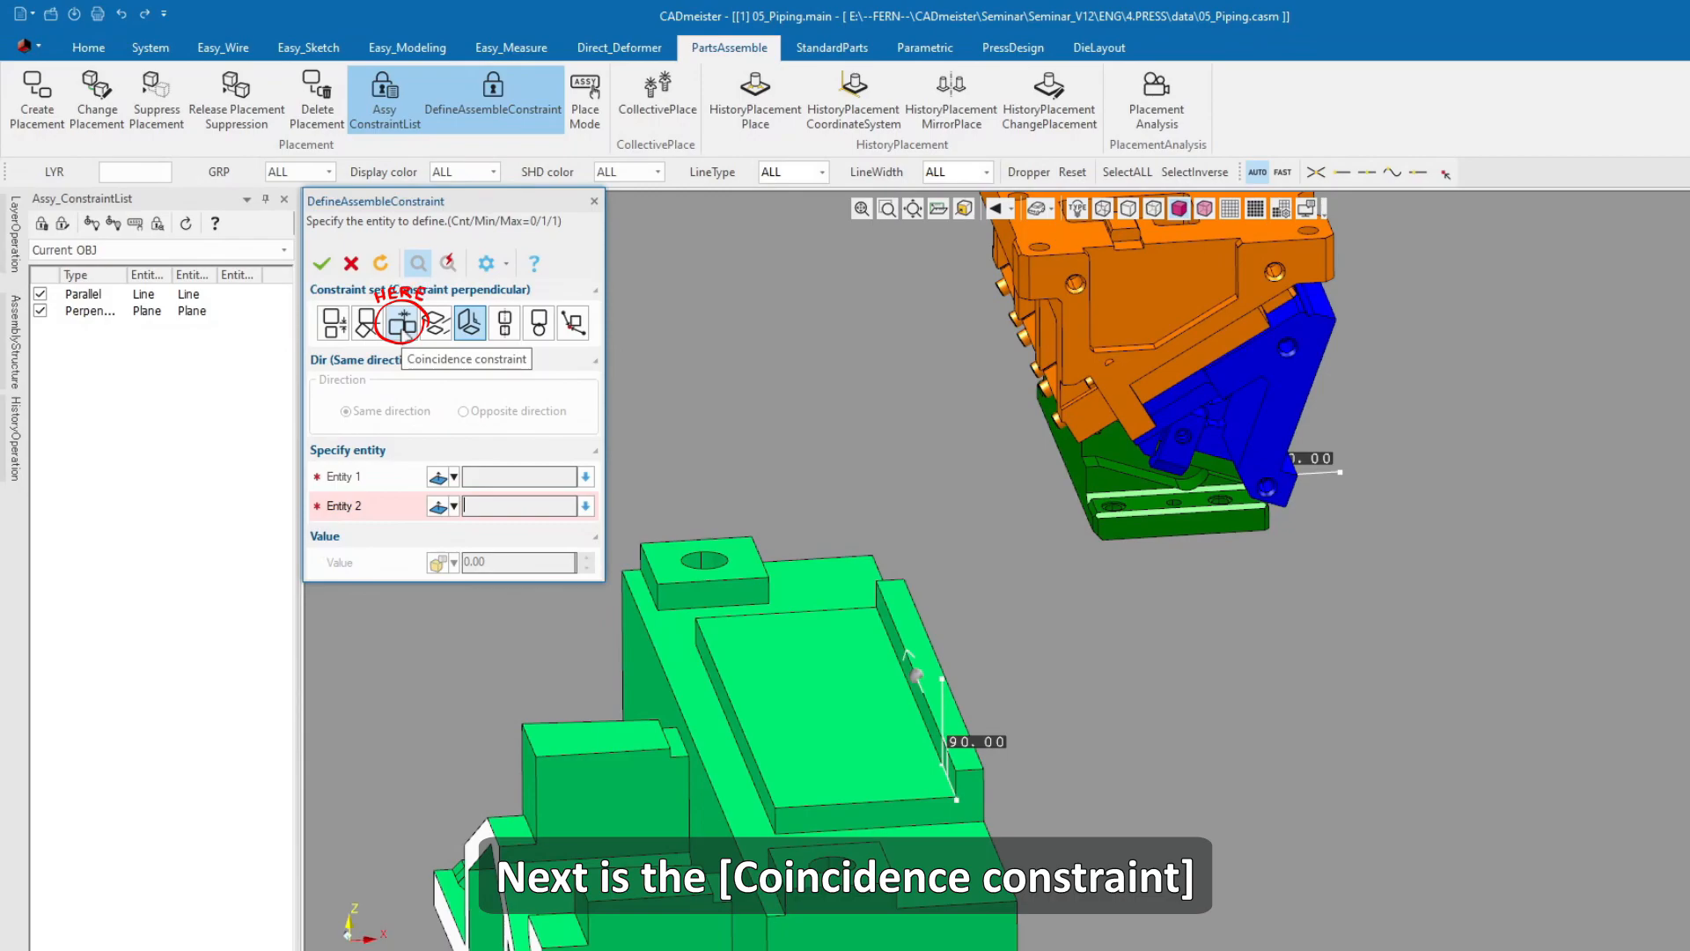
- Define a Coincidence constraint between the top plane of the Base's pad and the underside of the green mounting plate
left_click(403, 326)
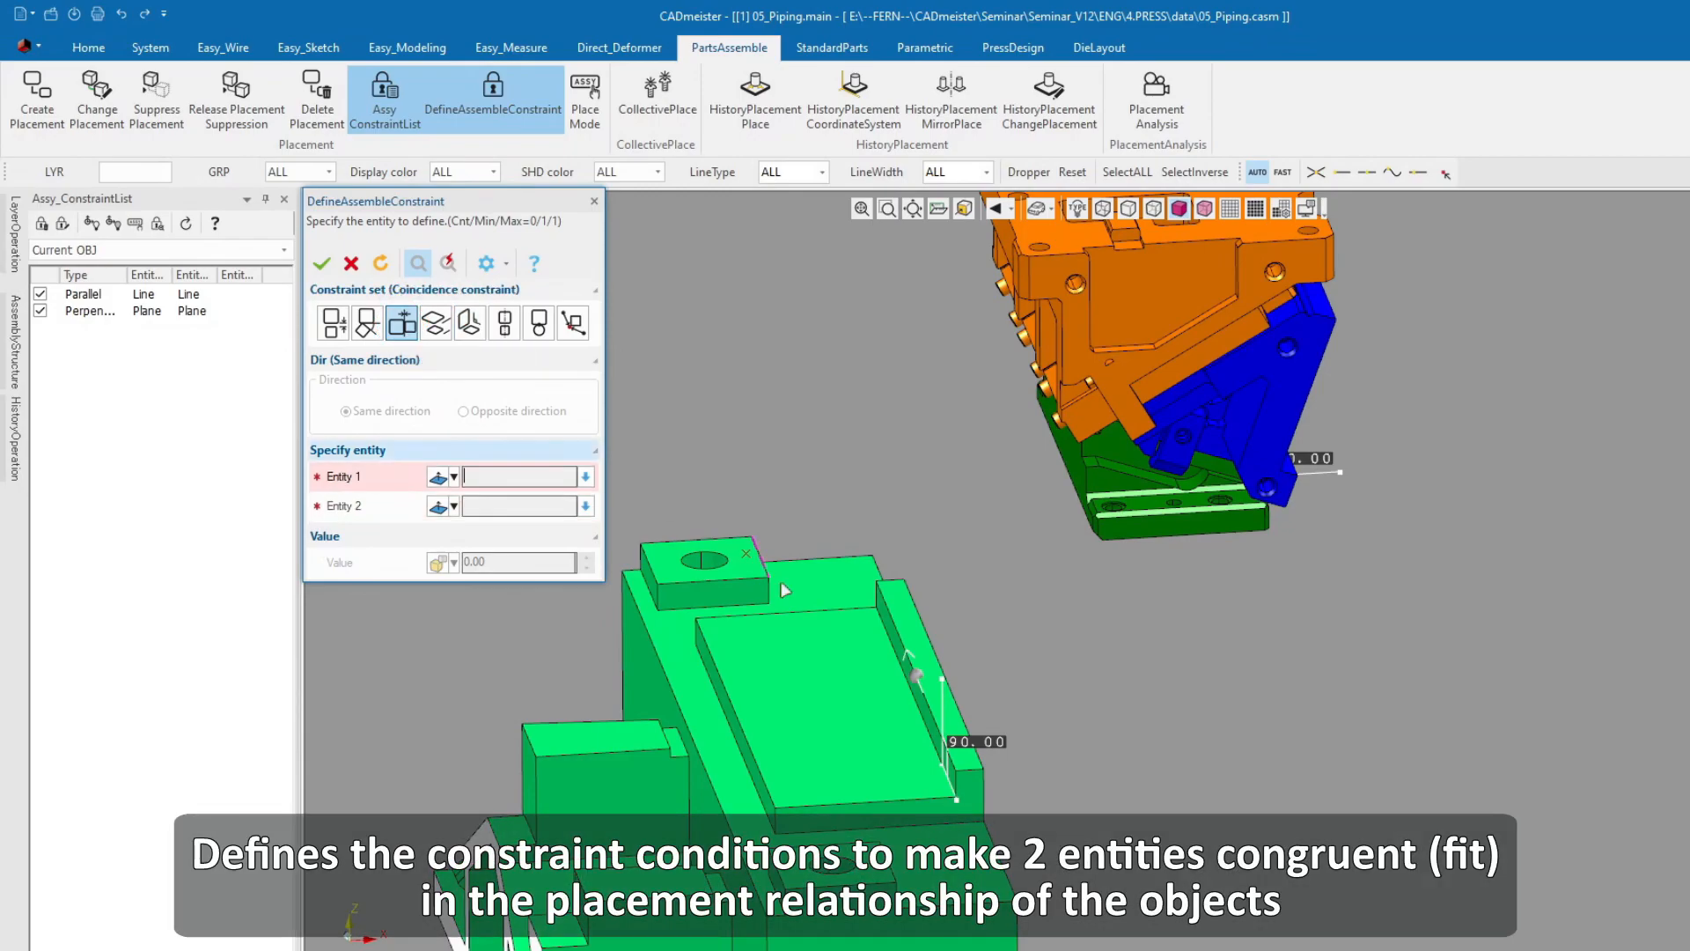
left_click(825, 695)
middle_click_drag(1249, 641, 1090, 424)
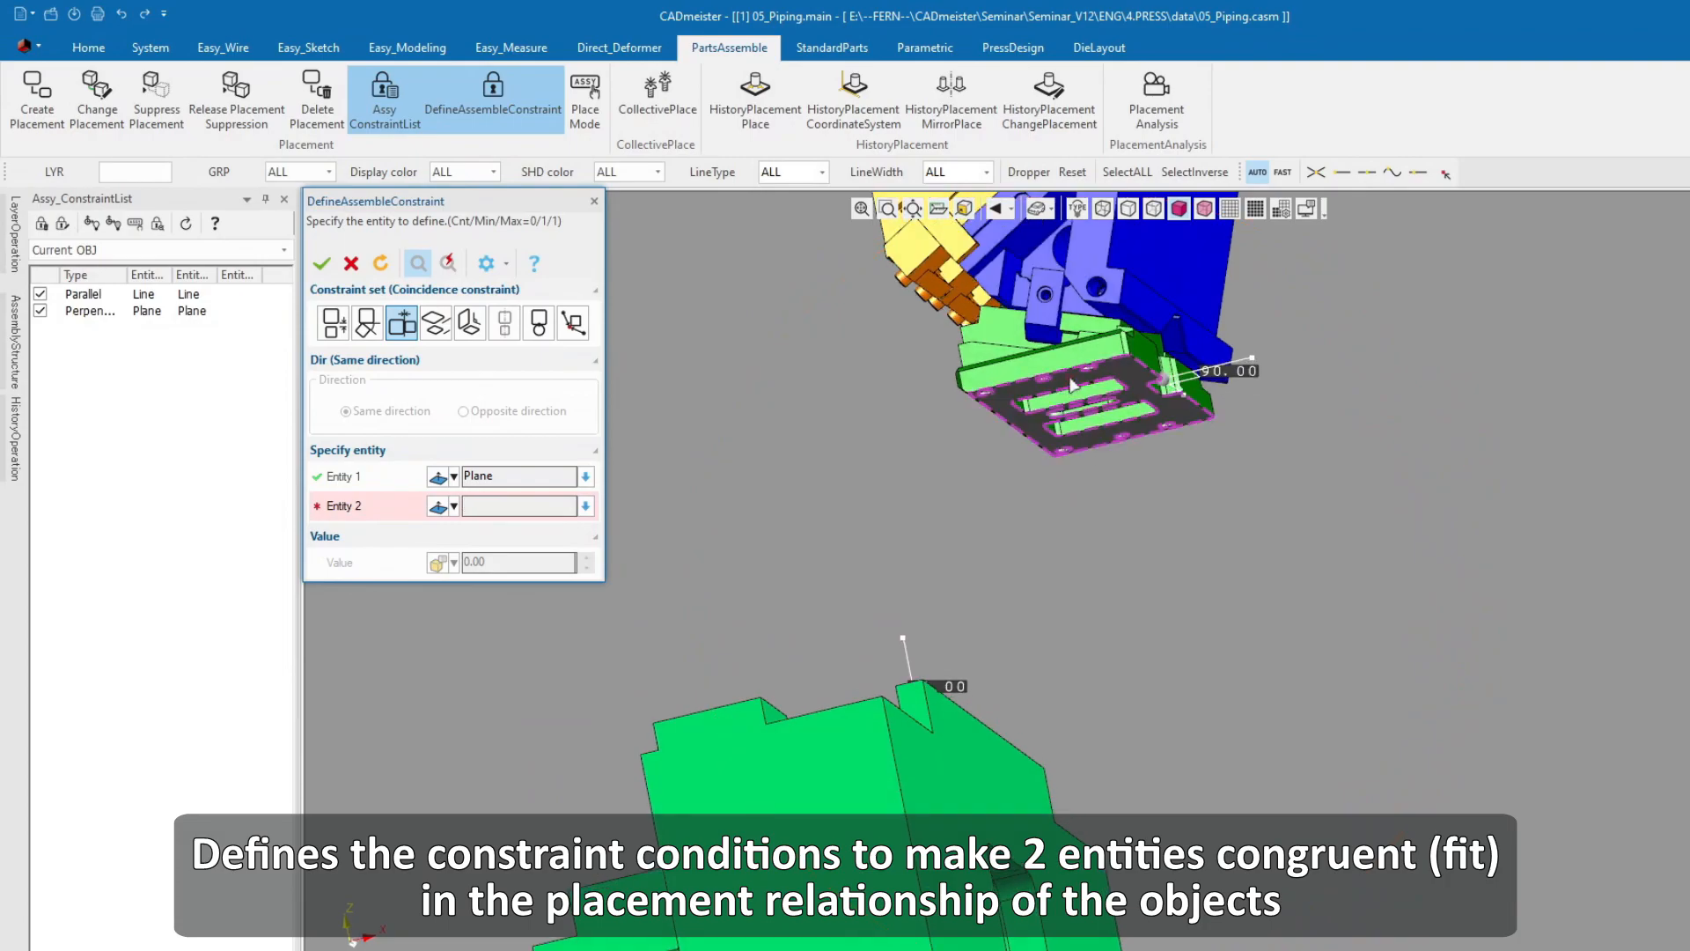
left_click(1072, 385)
- Add a second Coincidence constraint between a side plane of the Base and a side plane of the green mounting plate
middle_click_drag(870, 763, 905, 789)
left_click(1005, 768)
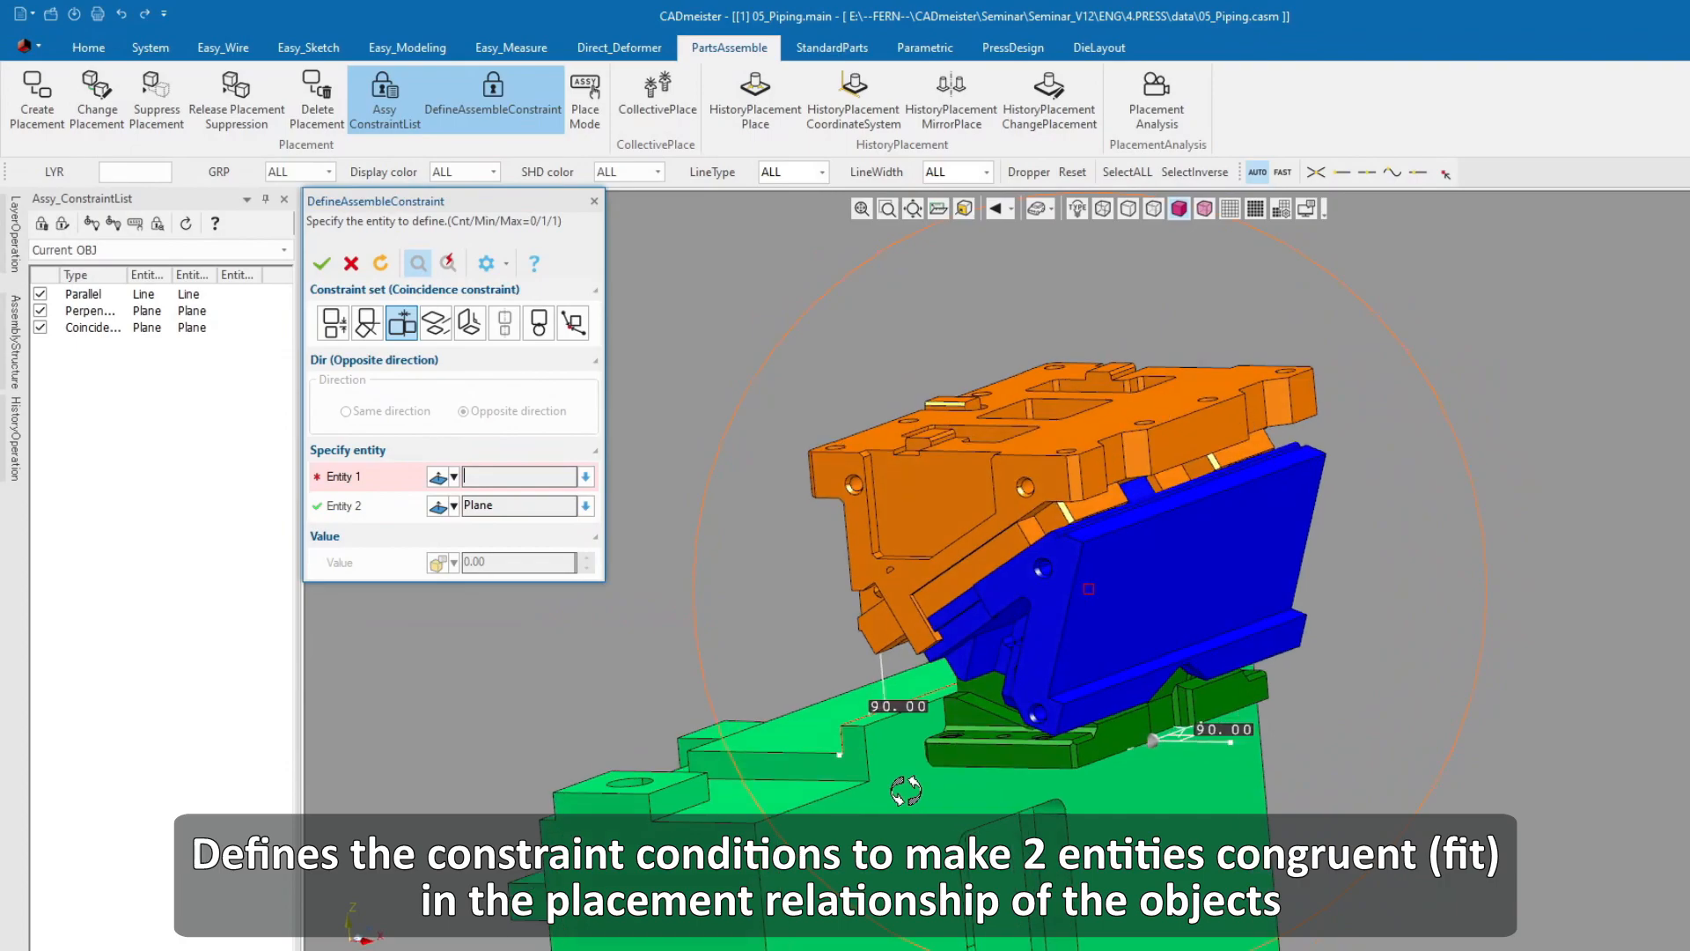
left_click(1113, 734)
middle_click_drag(1101, 741, 1190, 438)
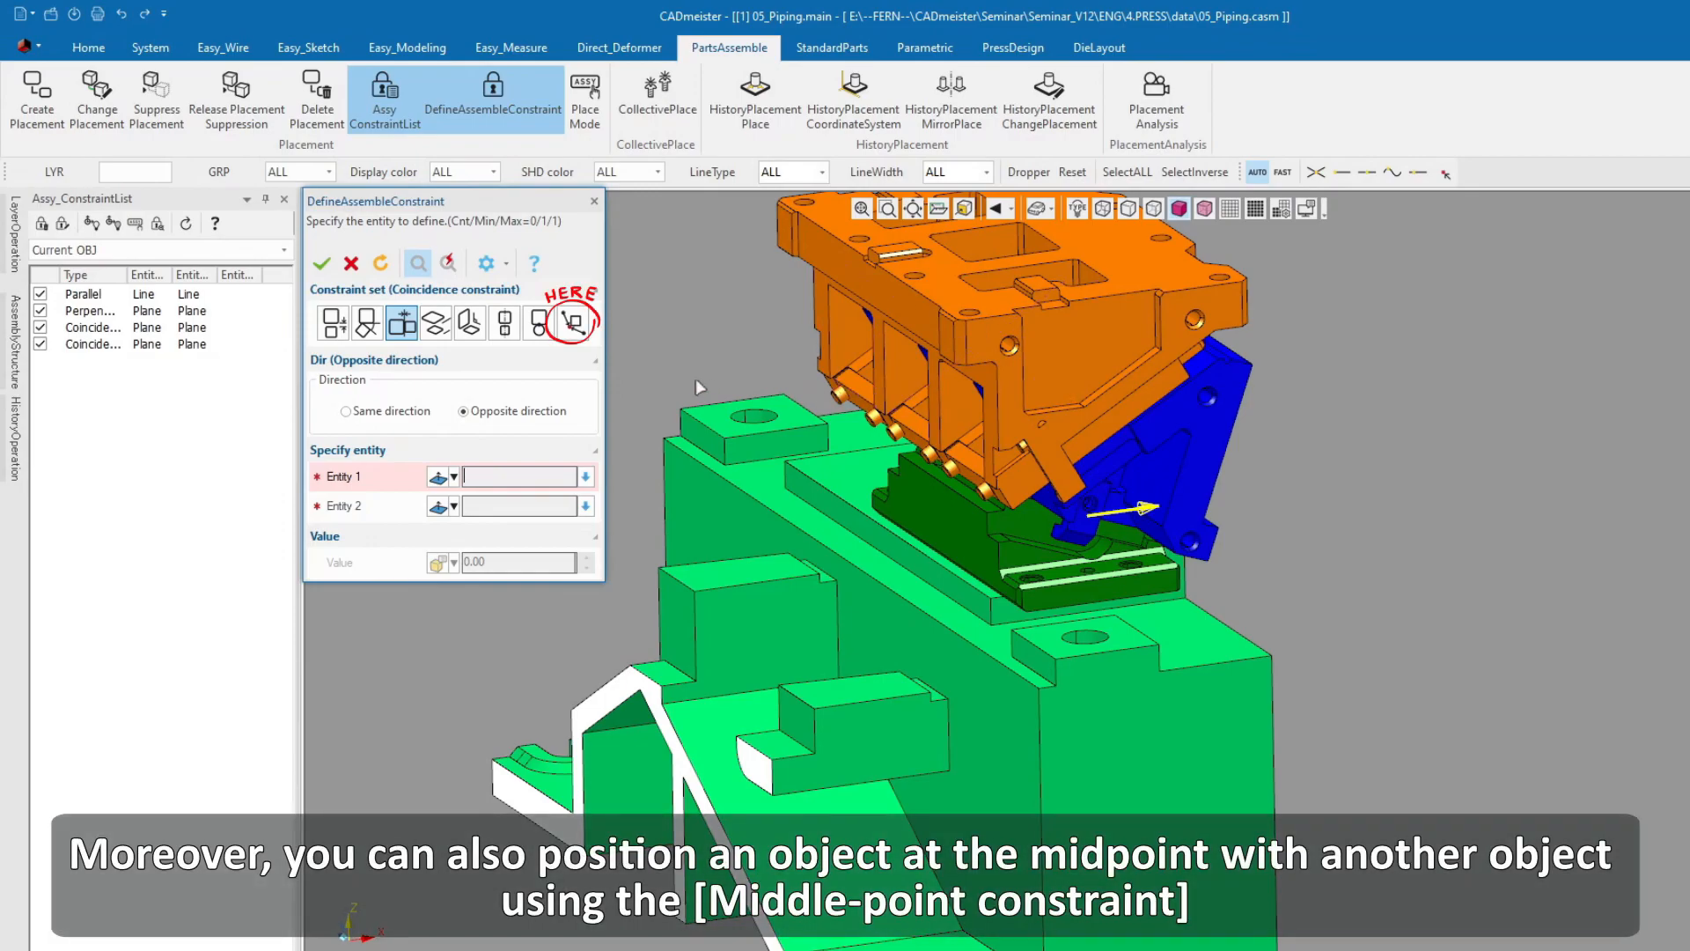
- Define a Middle-point constraint using the mounting plate's two short end edges and the pad's long front edge as the middle-point entity
left_click(580, 335)
middle_click_drag(1070, 630, 1258, 647)
middle_click_drag(833, 577, 1132, 642)
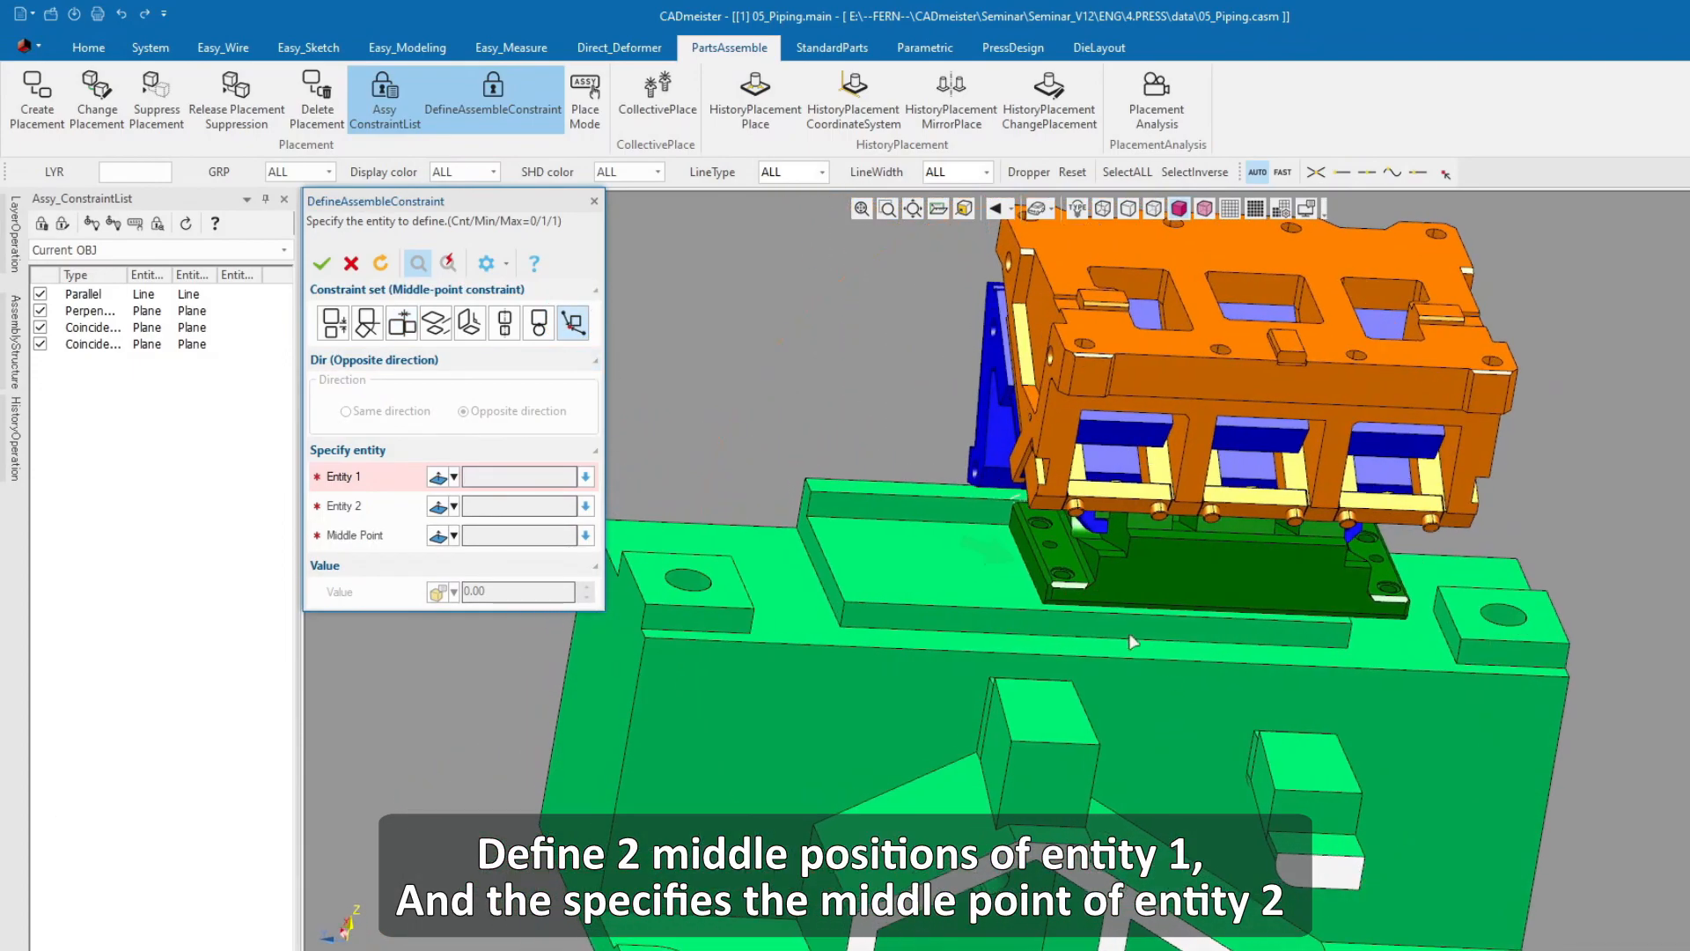
left_click(1013, 568)
middle_click_drag(1012, 568, 1013, 607)
left_click(1248, 582)
middle_click_drag(1249, 583, 1150, 632)
left_click(1009, 609)
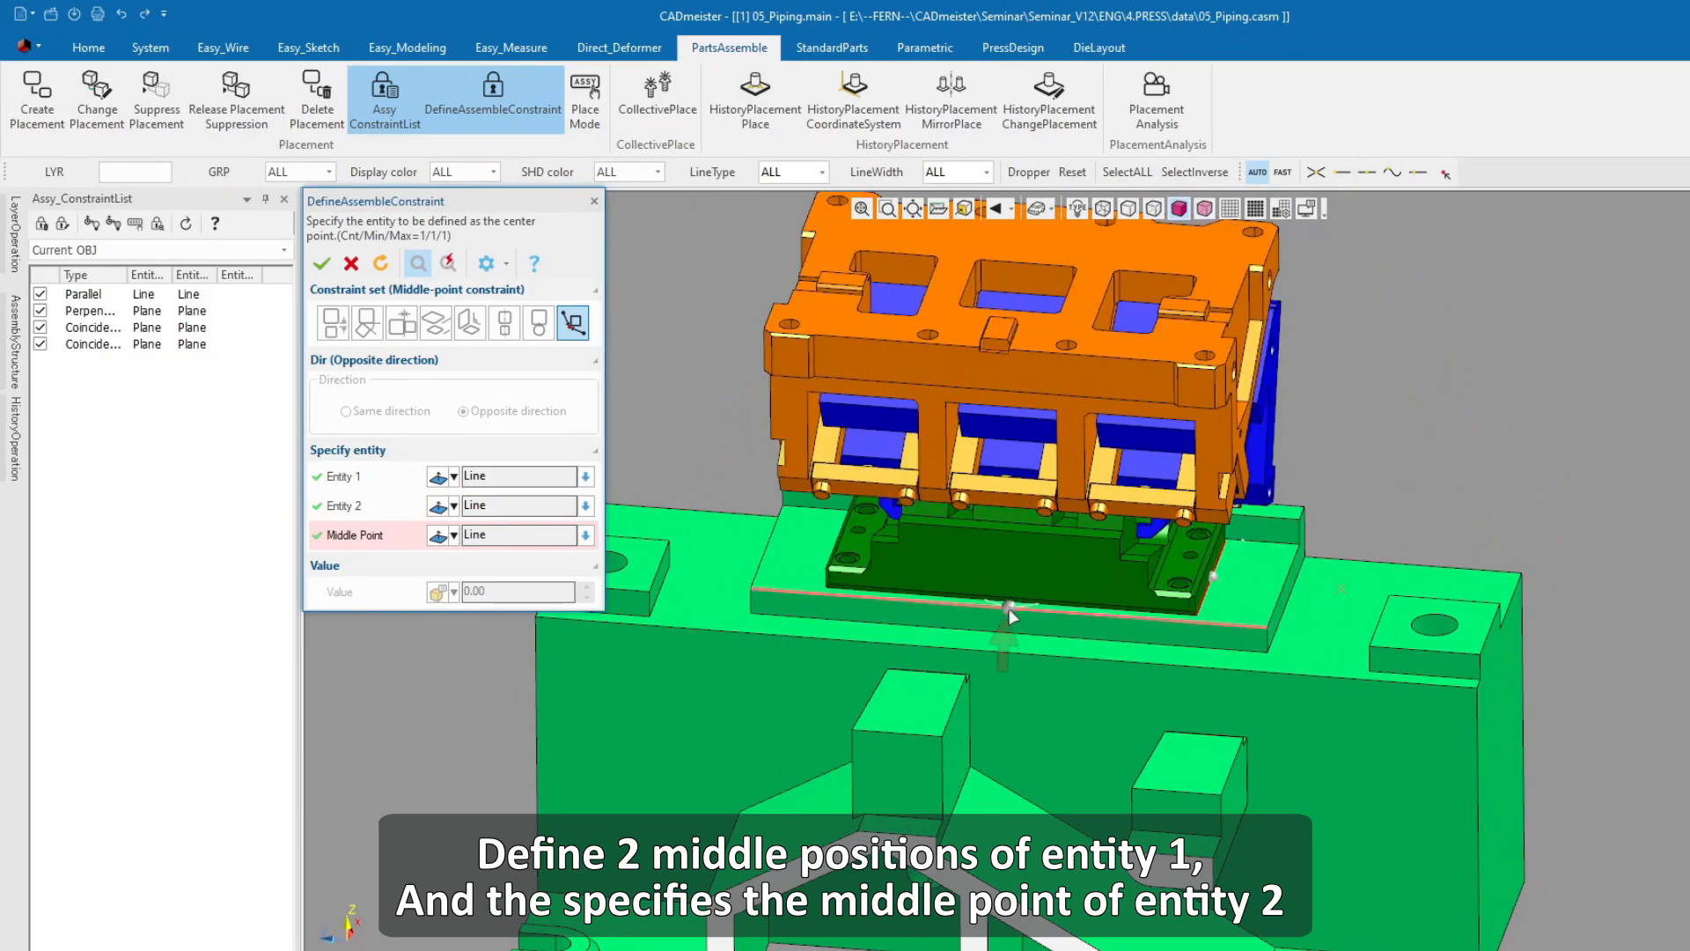
middle_click_drag(1133, 662, 1089, 652)
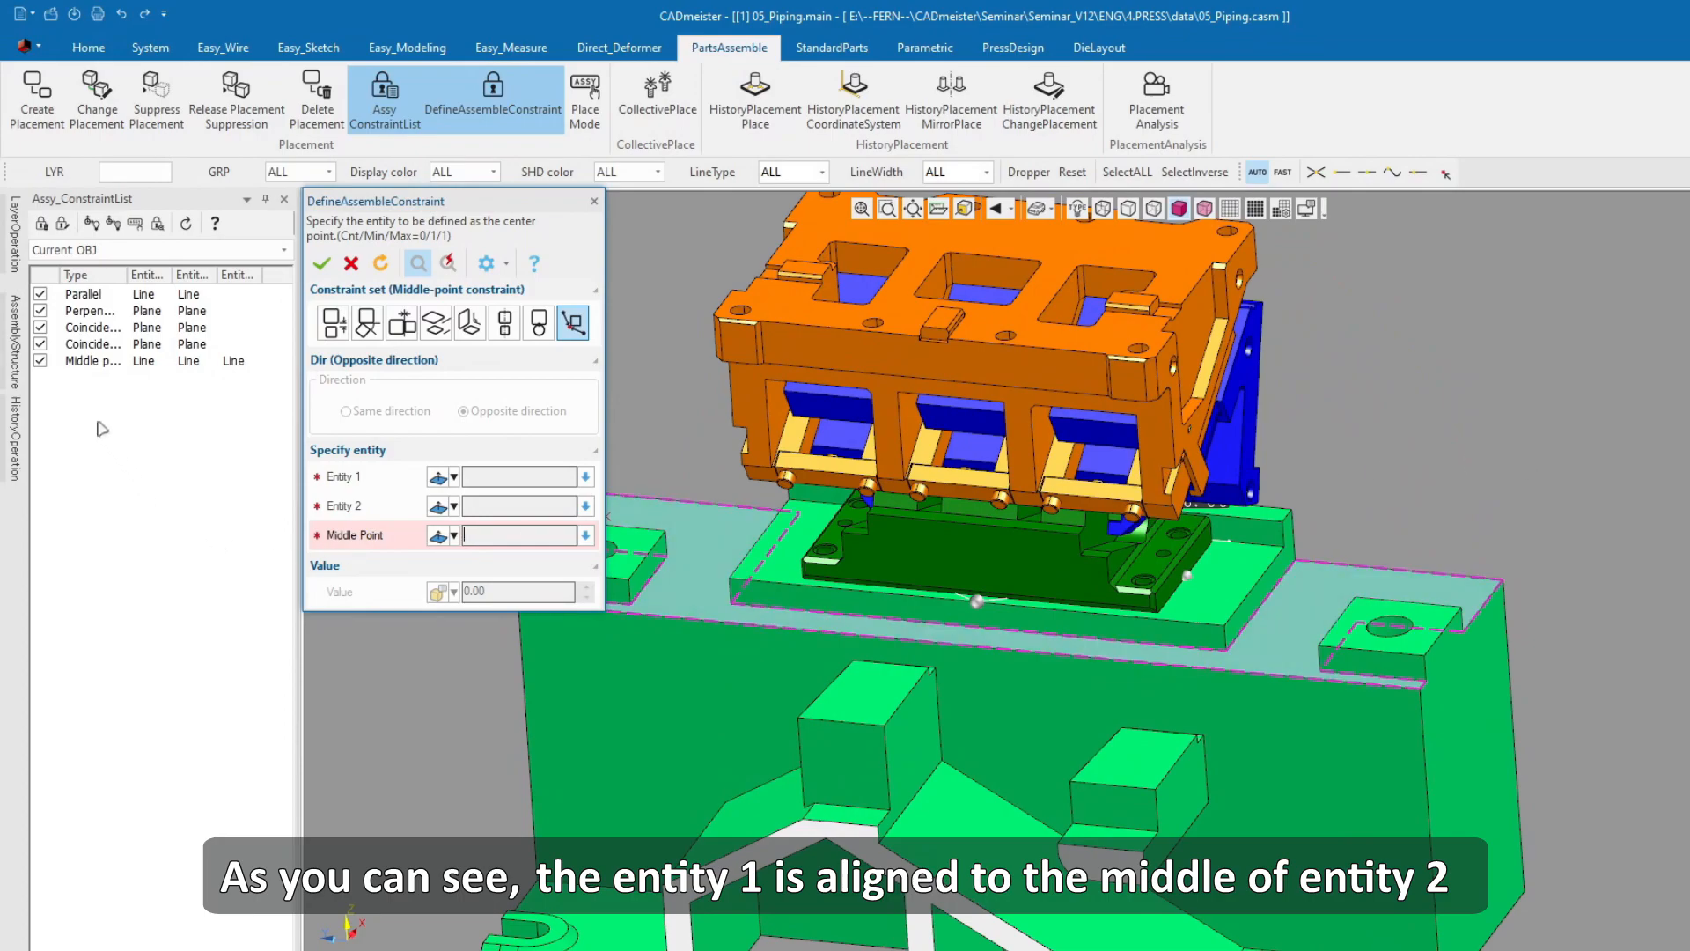
- Show the guide post and define a Tangent constraint between the side plane of the Base's small block and the post's cylindrical surface
left_click(15, 252)
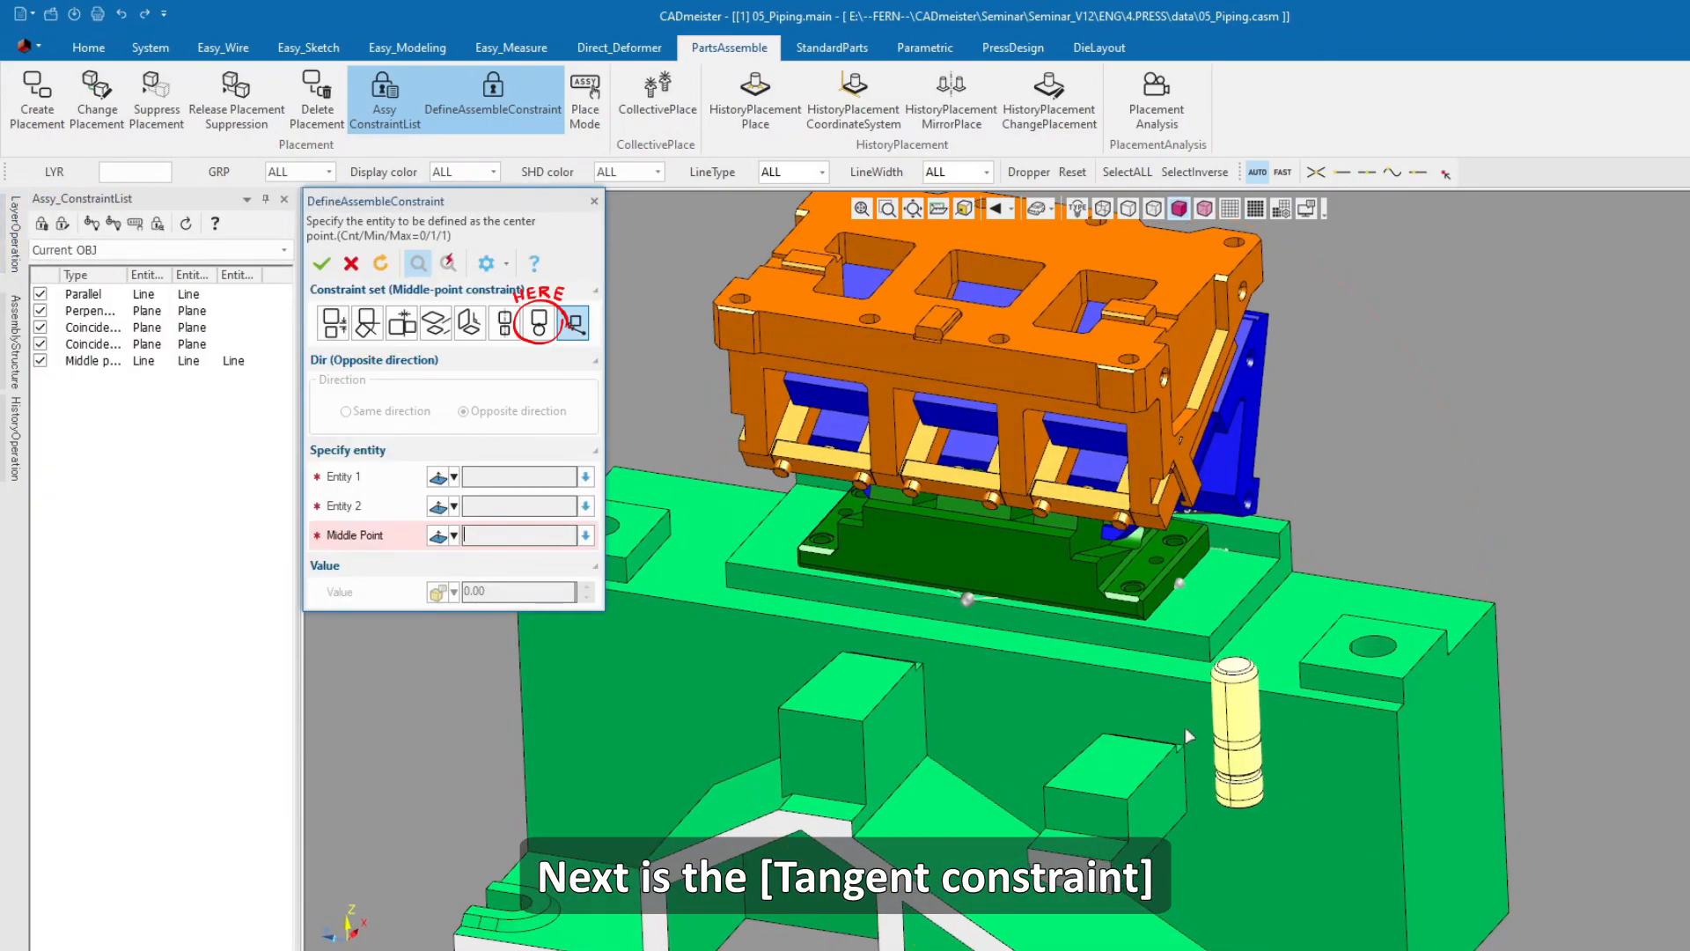
scroll(1187, 737, "up", 5)
mouse_move(1192, 589)
middle_mouse_down()
mouse_move(1234, 589)
mouse_move(1185, 595)
middle_mouse_up()
middle_click(1011, 595)
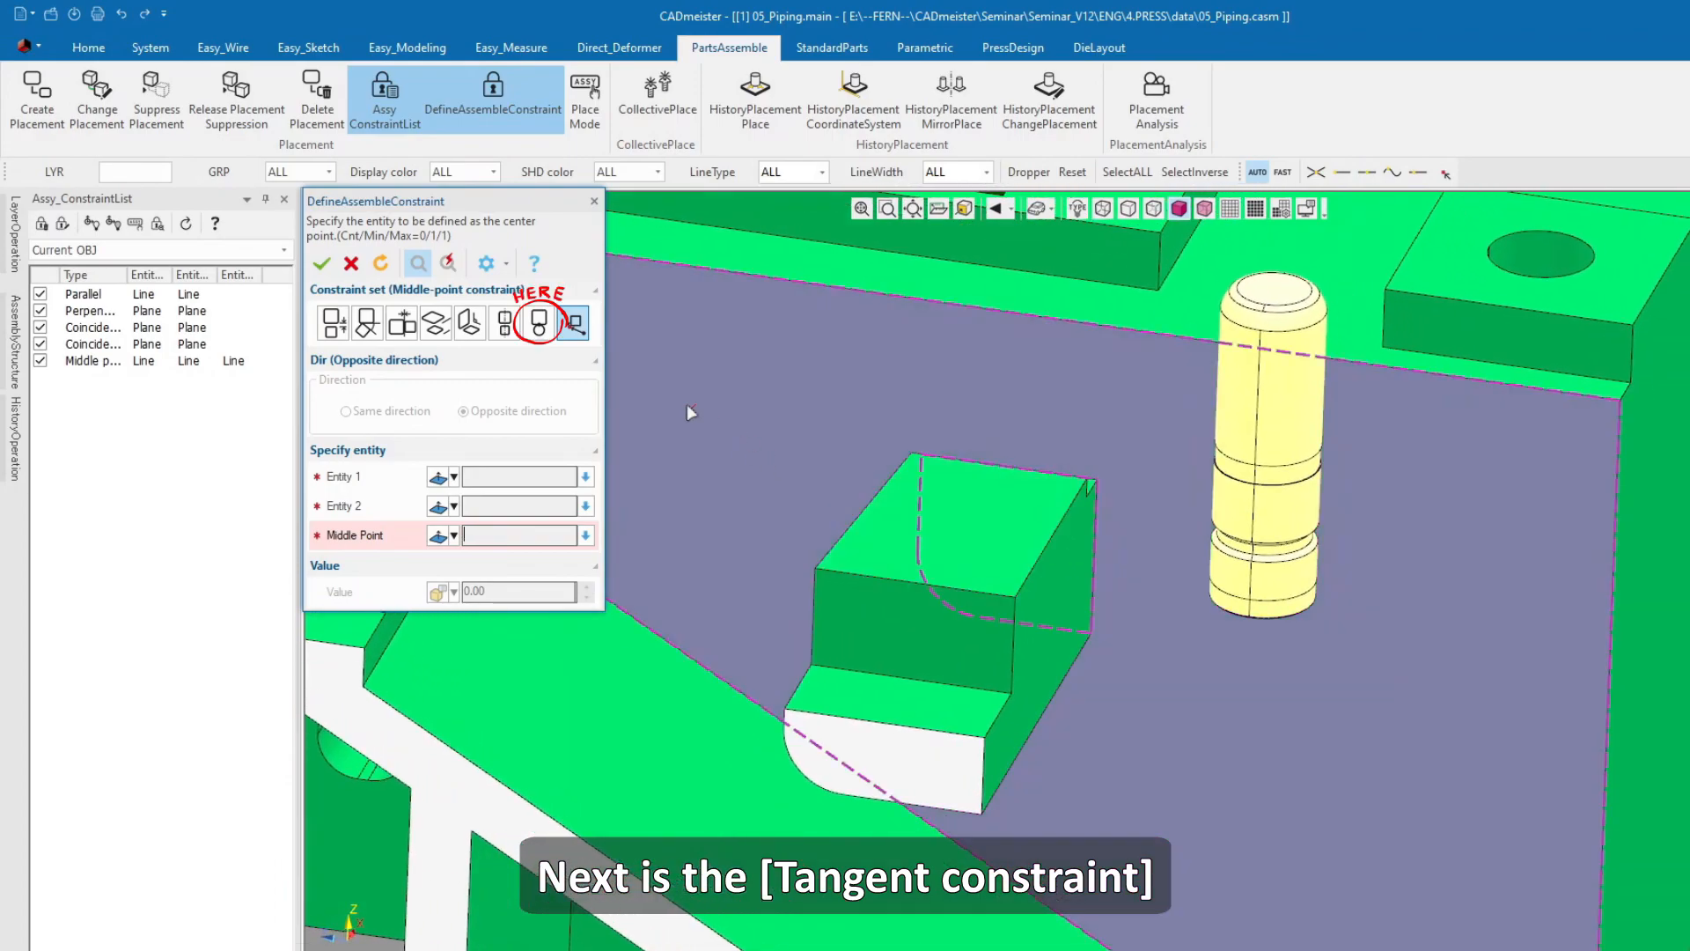
left_click(543, 337)
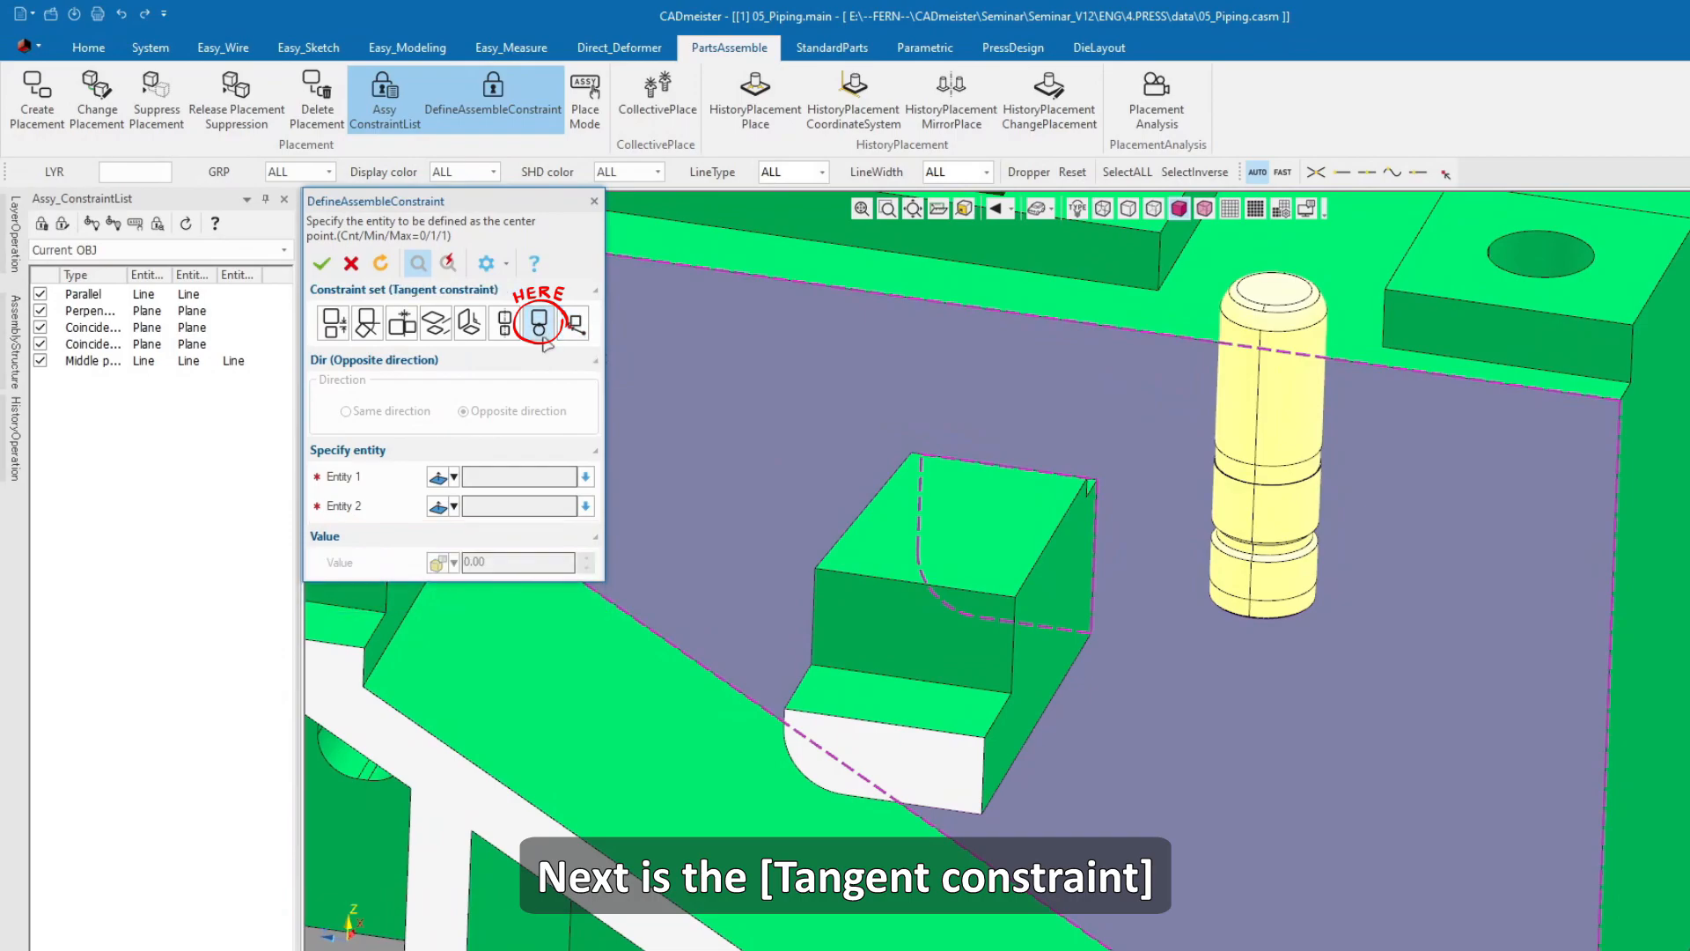
left_click(1058, 593)
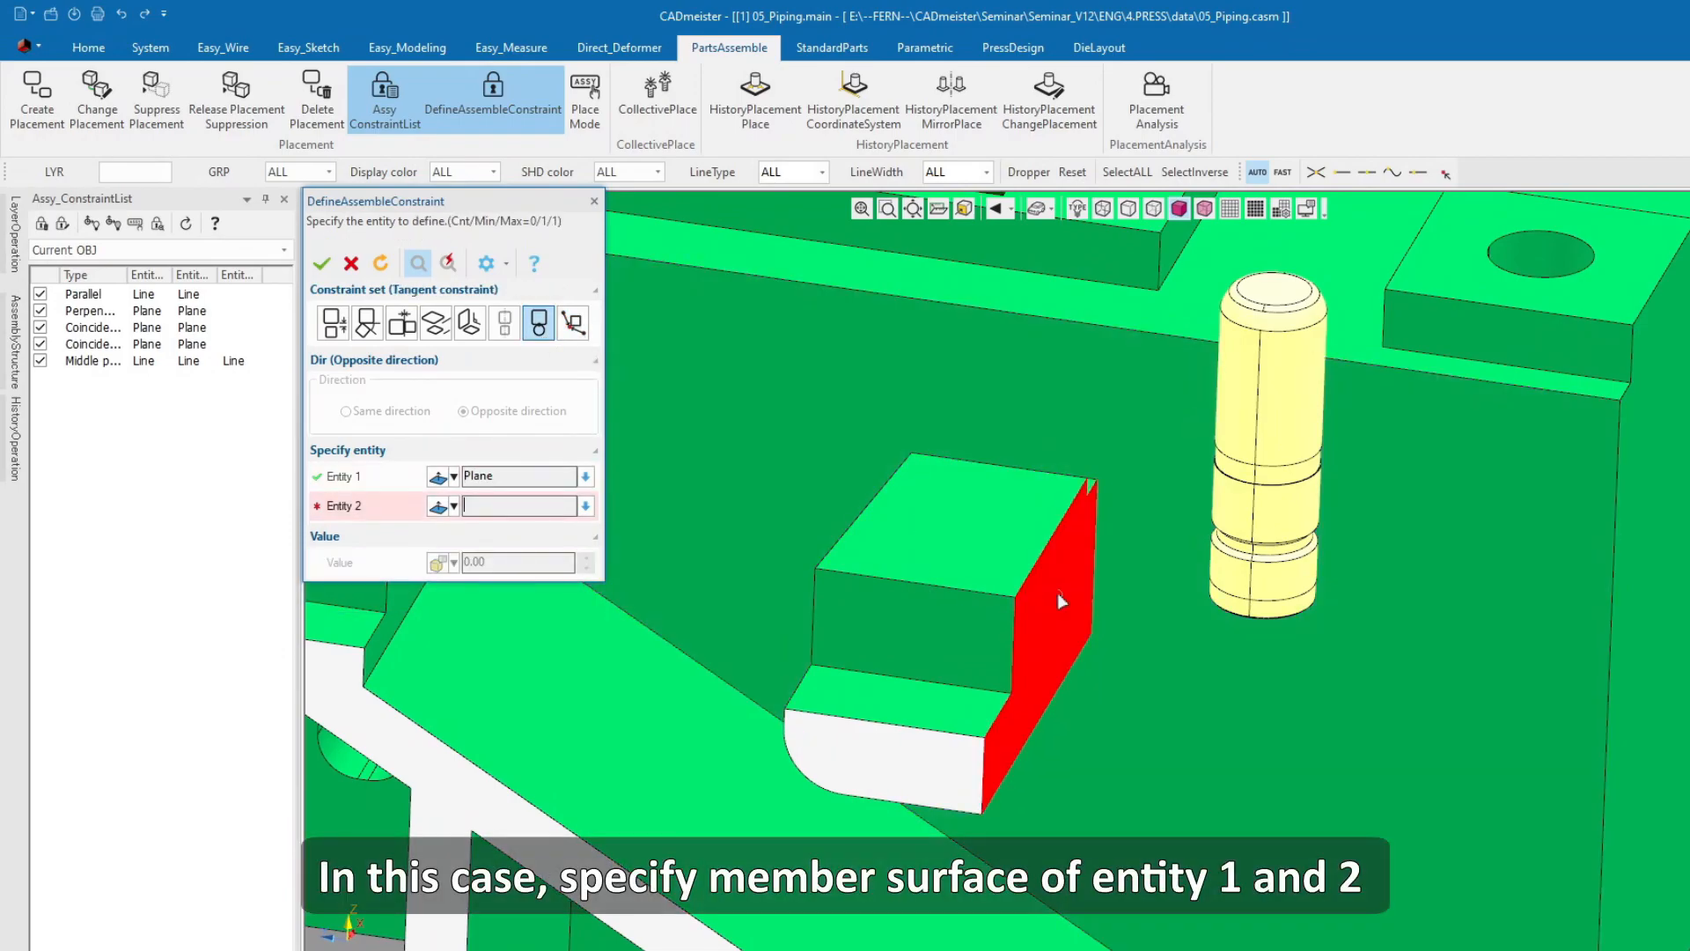
left_click(1230, 413)
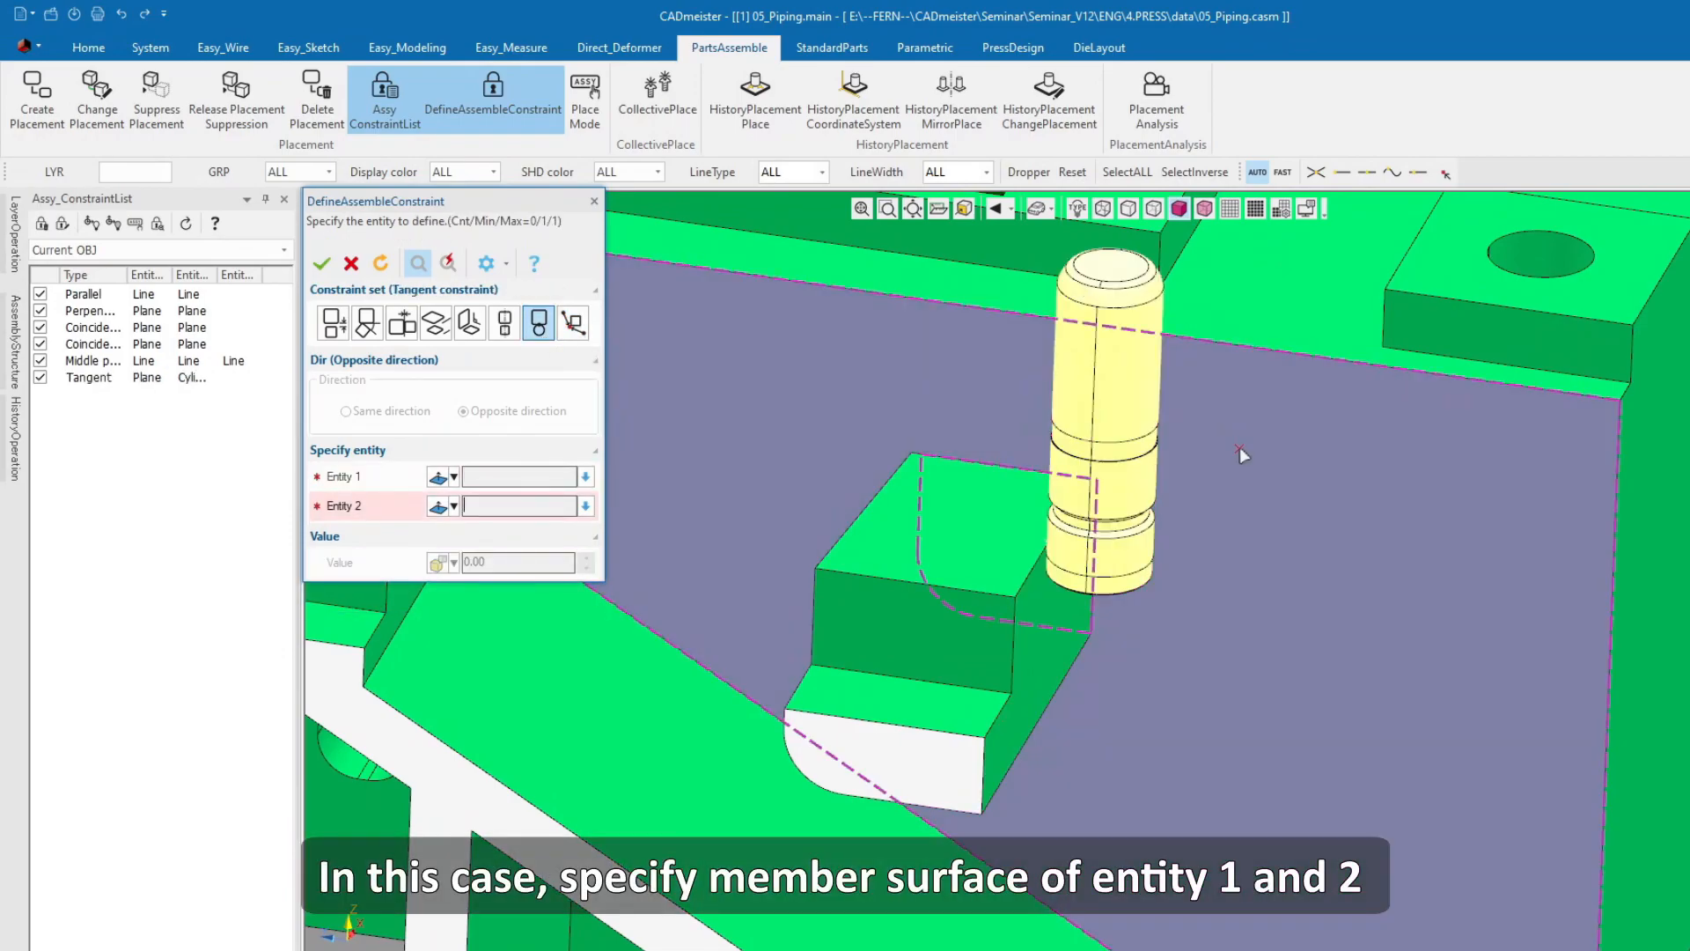
- Inspect the contact between the guide post and the block in translucent shading, and restore solid shading
middle_click_drag(1102, 702, 1019, 683)
left_click(1204, 211)
mouse_move(1064, 591)
middle_mouse_down()
mouse_move(1131, 449)
mouse_move(1069, 607)
mouse_move(1097, 547)
mouse_move(1094, 494)
mouse_move(1089, 563)
mouse_move(1118, 566)
middle_mouse_up()
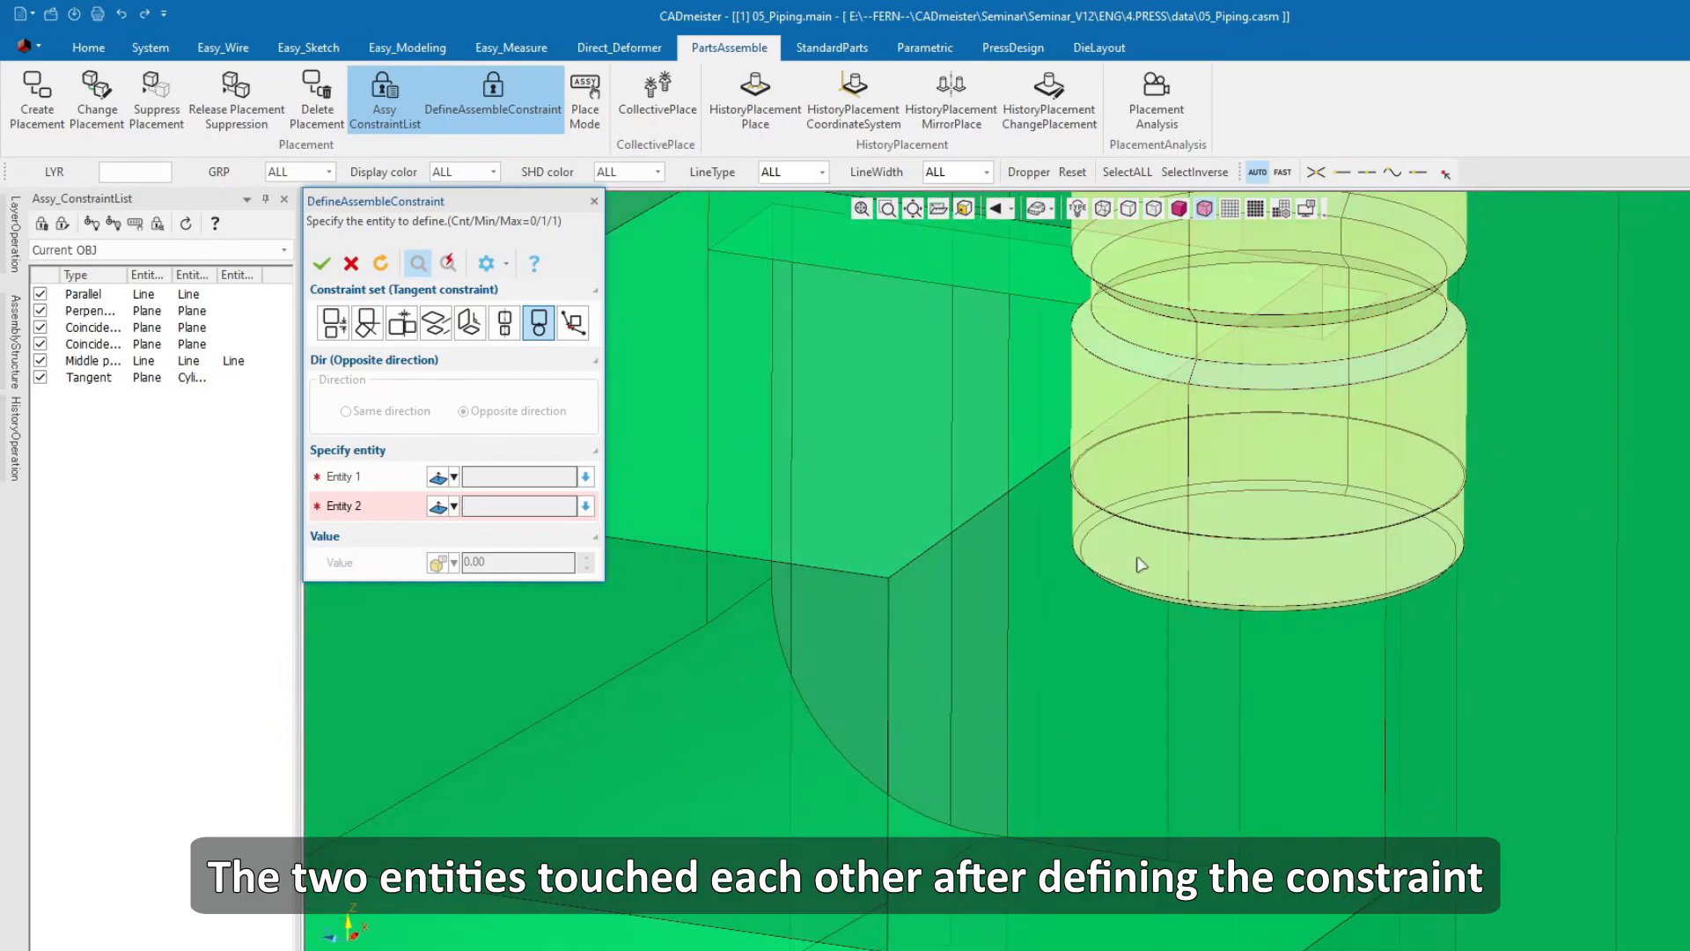
left_click(1186, 212)
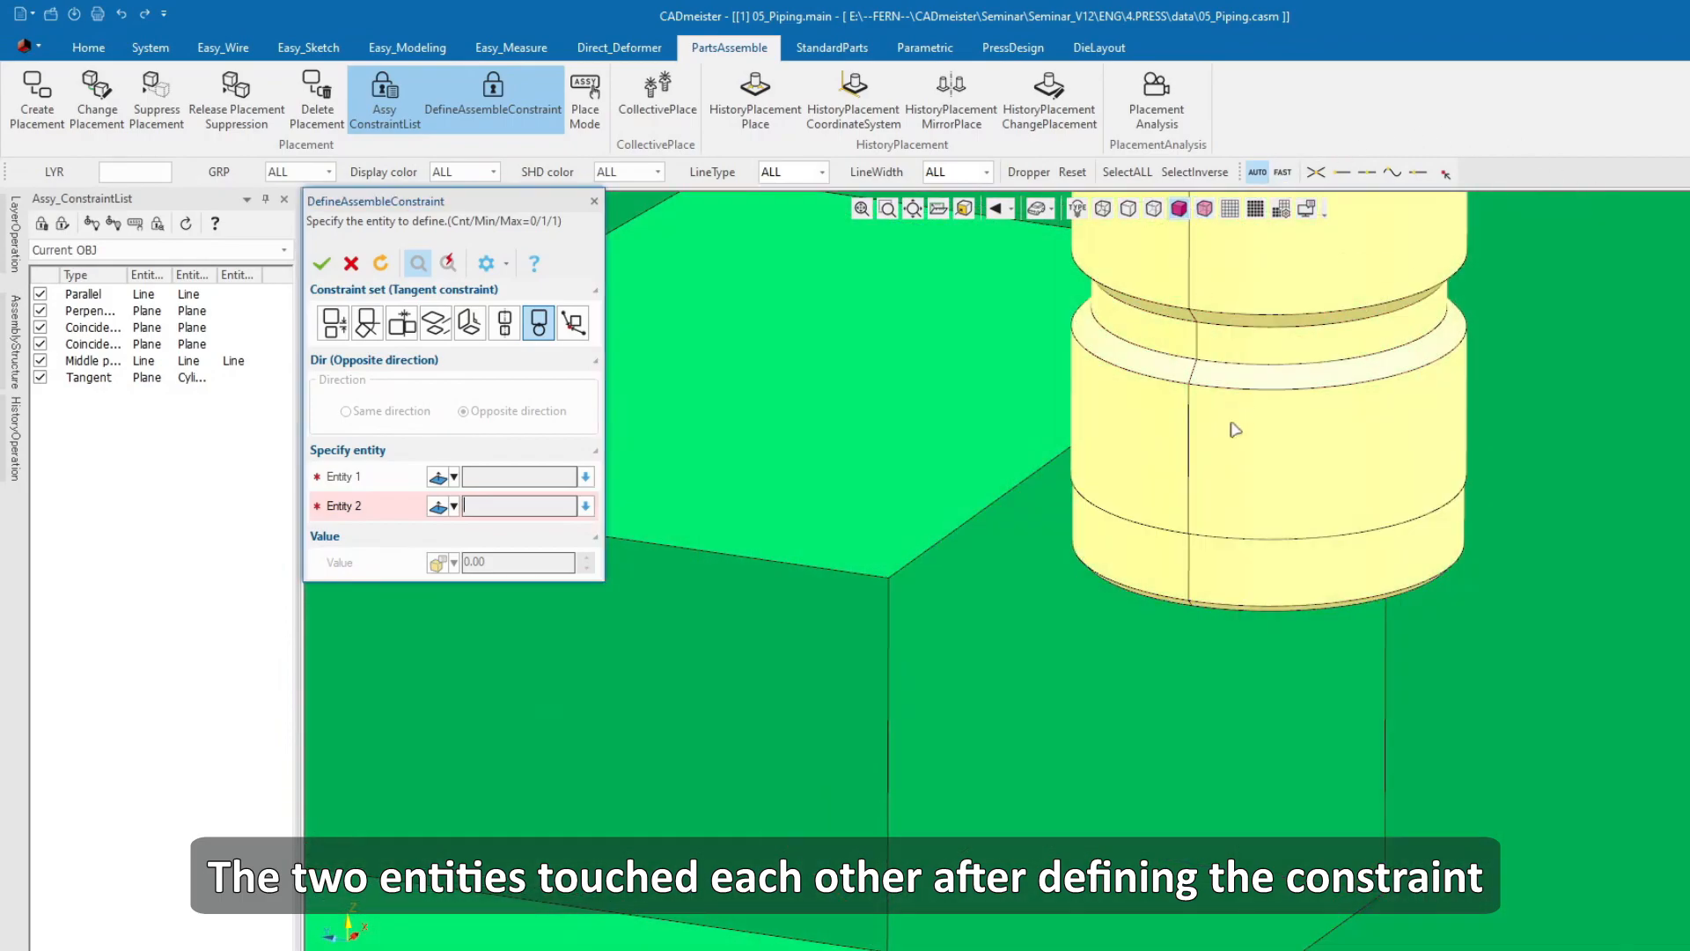
scroll(1231, 428, "down", 5)
mouse_move(1159, 584)
middle_mouse_down()
mouse_move(1112, 645)
mouse_move(1077, 607)
middle_mouse_up()
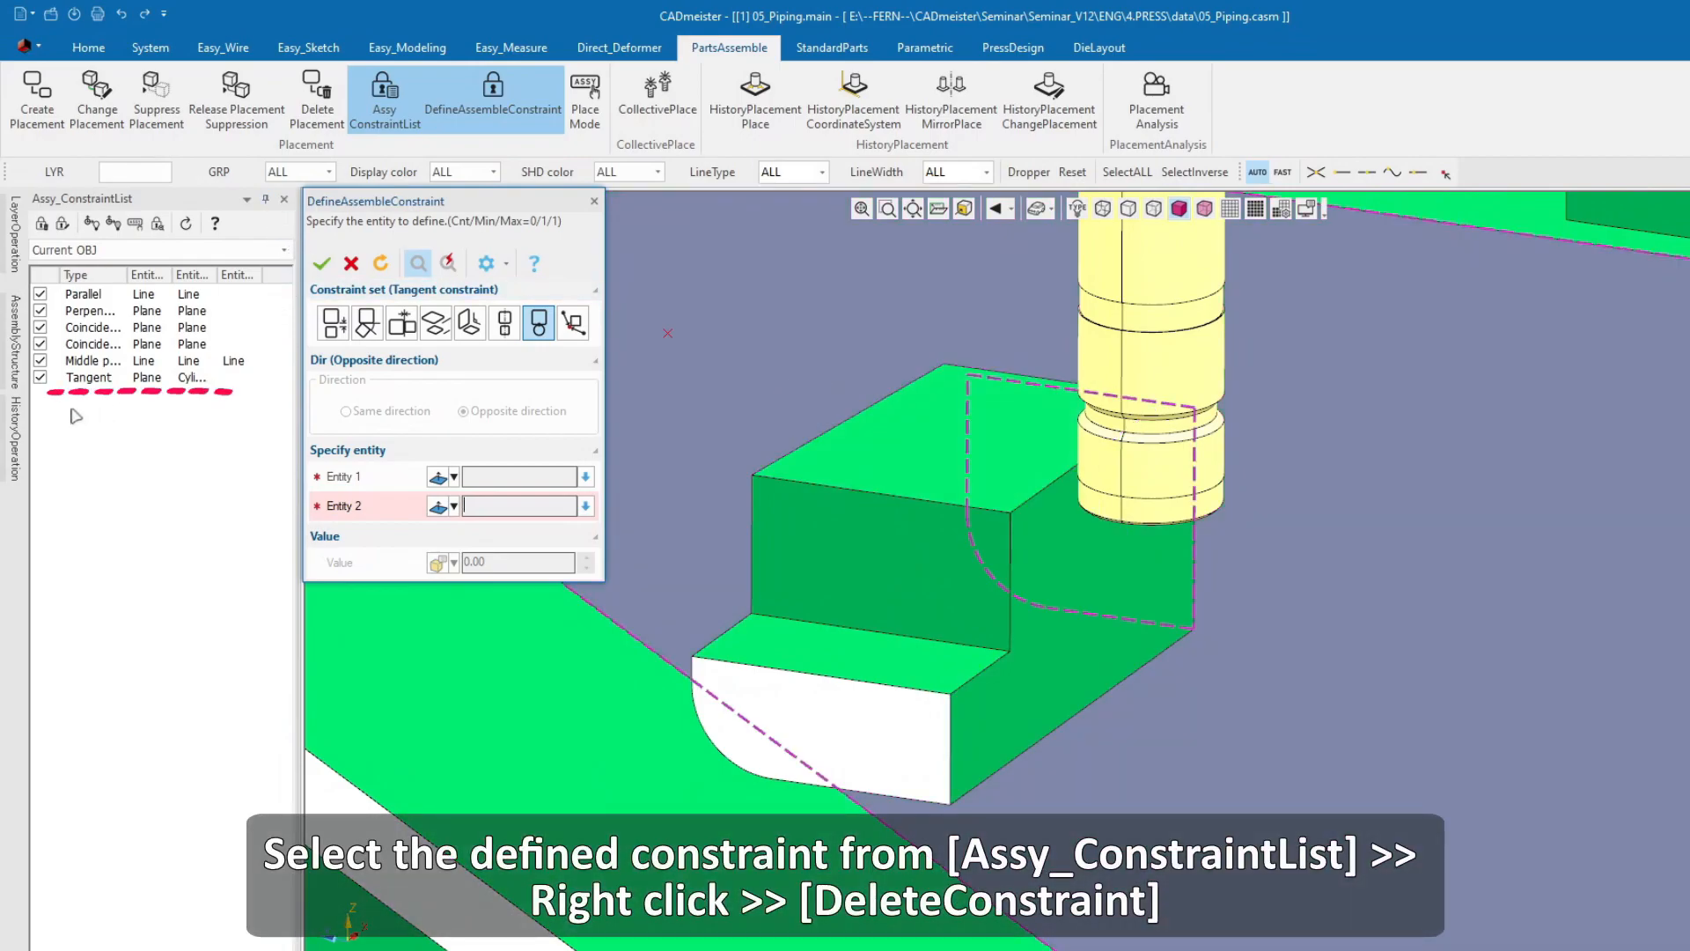
- Delete the Tangent constraint from the assembly constraint list
left_click(87, 379)
right_click(86, 378)
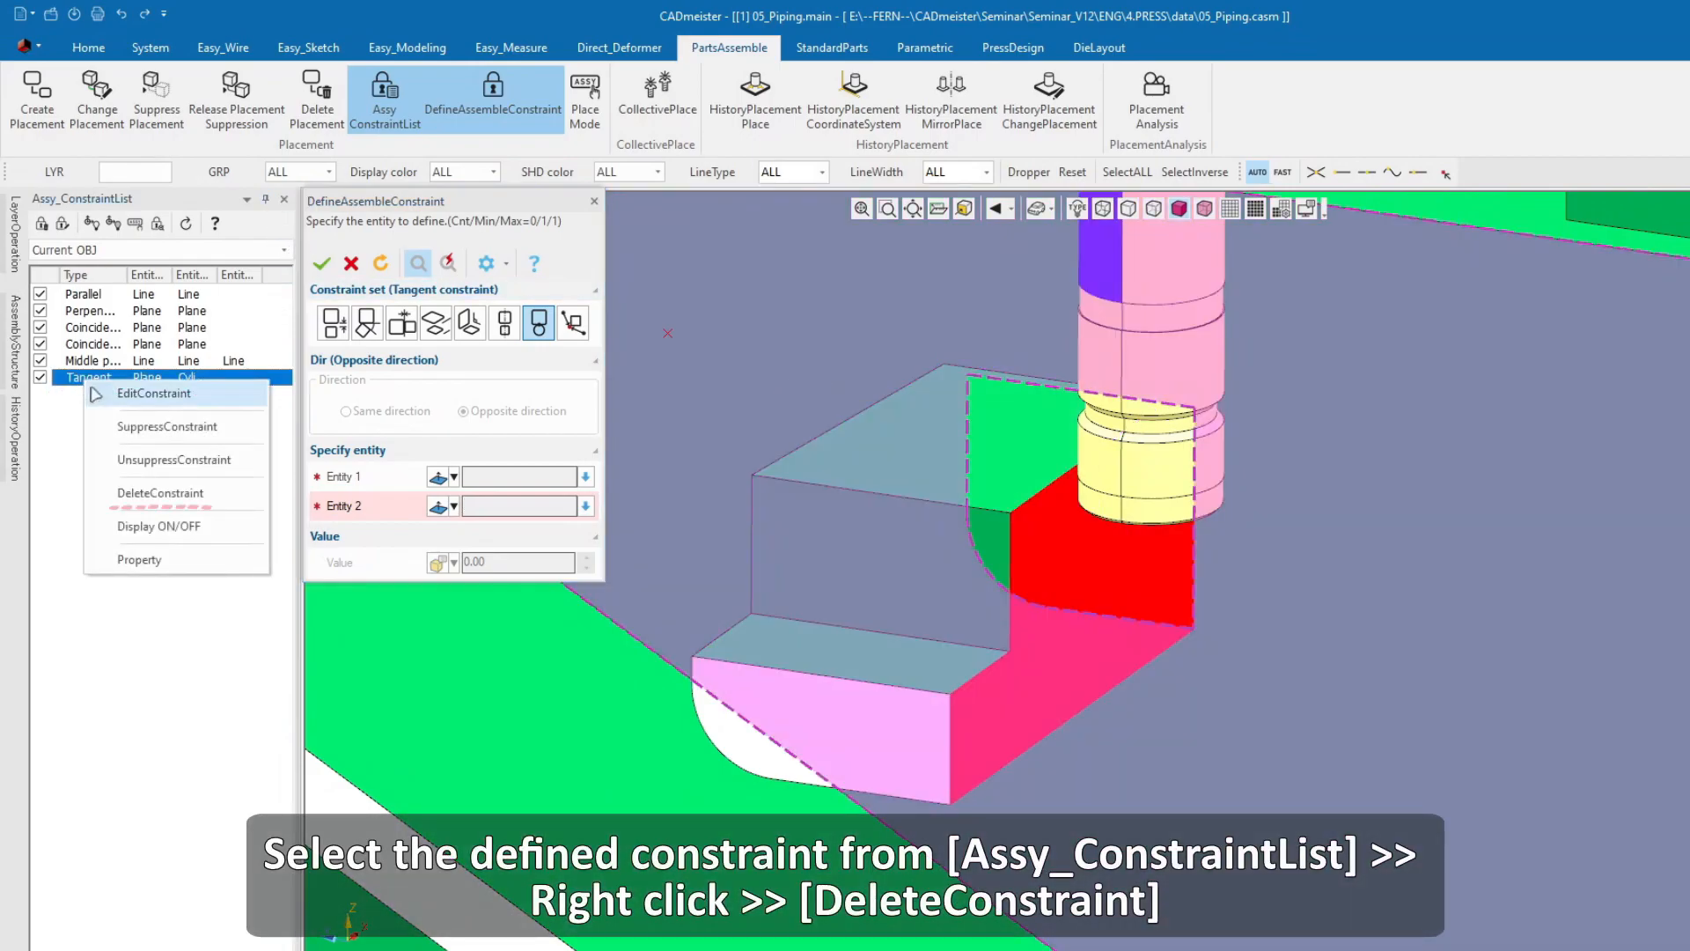
left_click(137, 495)
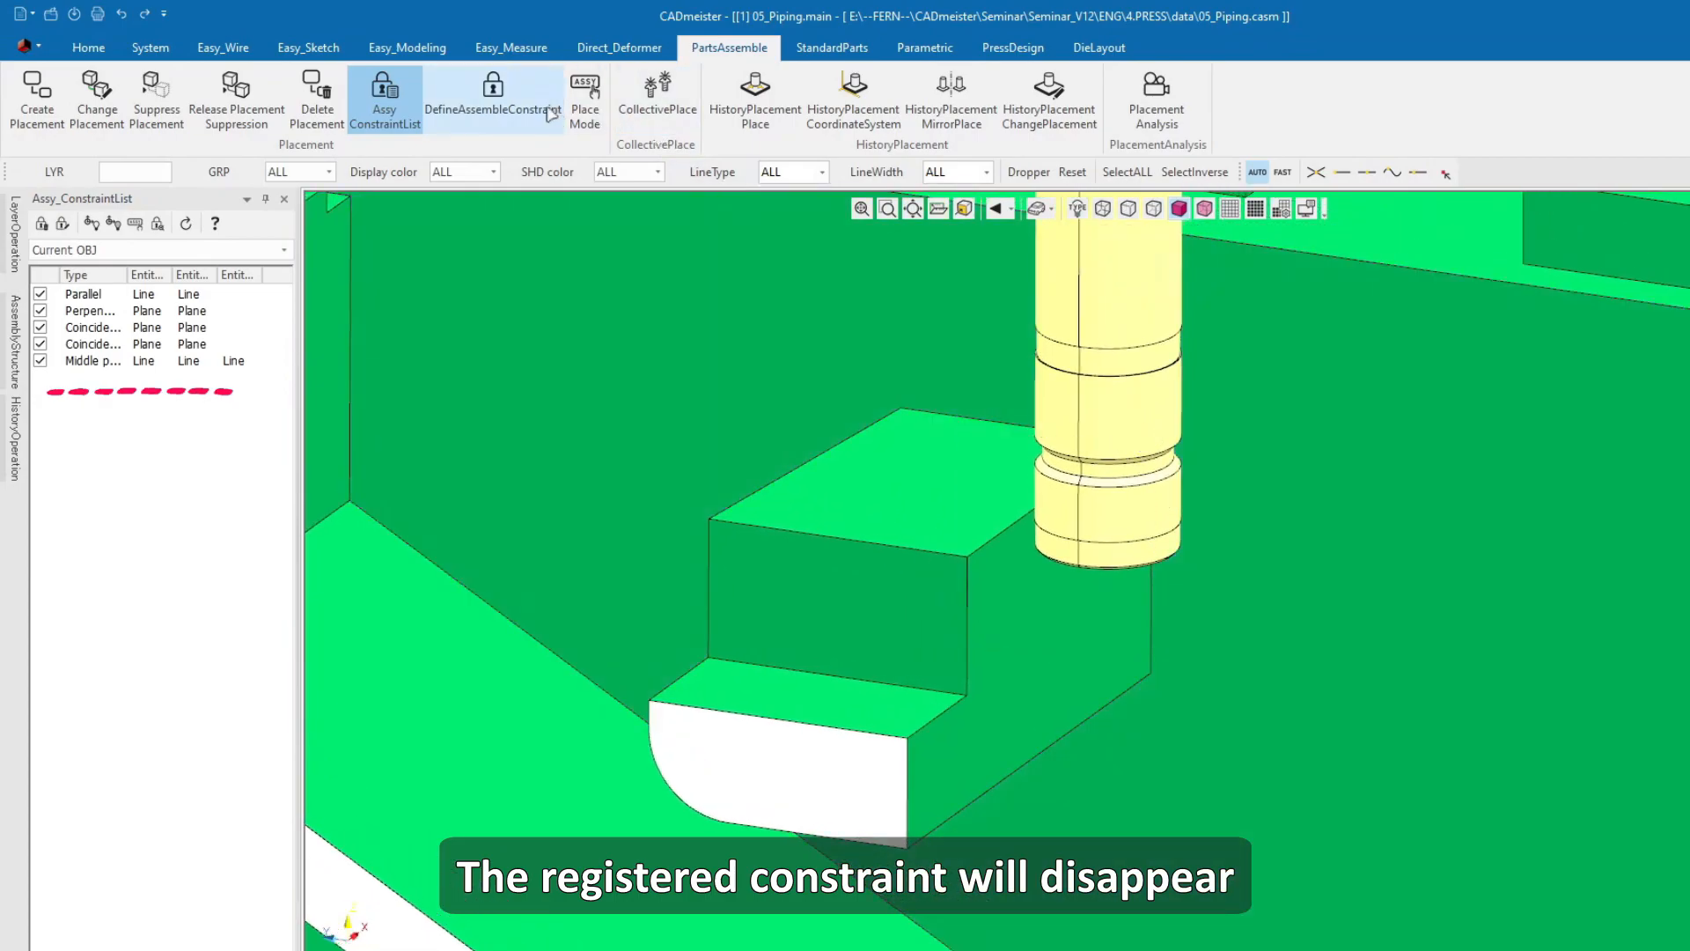
- Define an Angle constraint between the side plane of the Base's small block and the top plane of the guide post
left_click(520, 116)
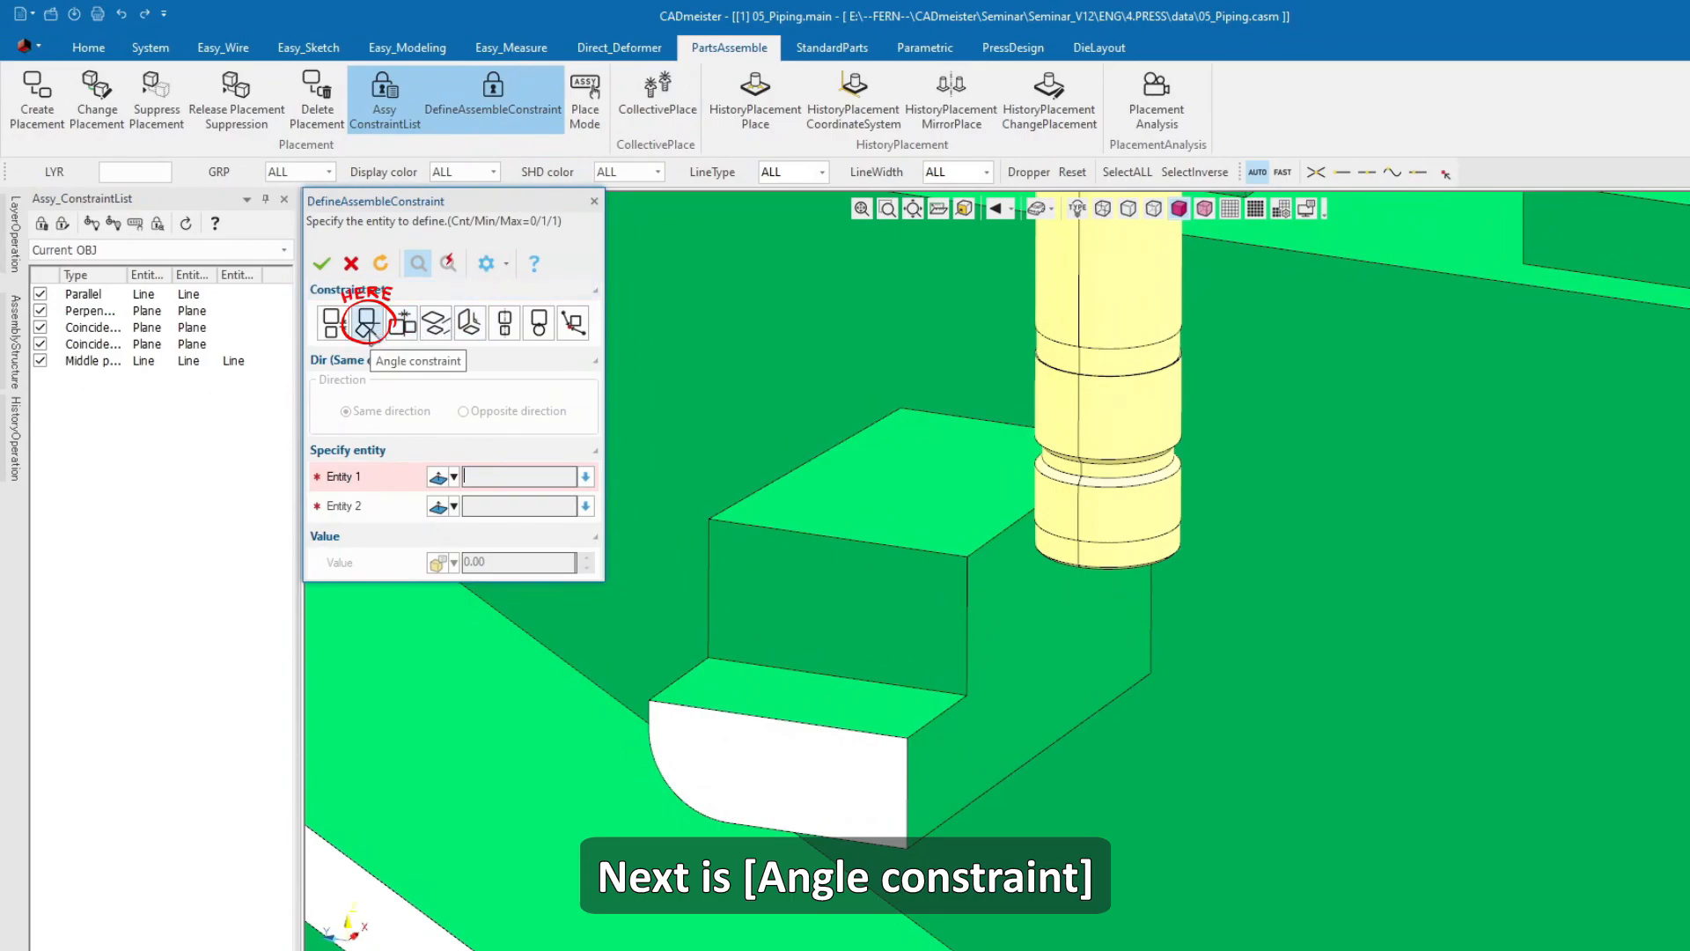
left_click(368, 328)
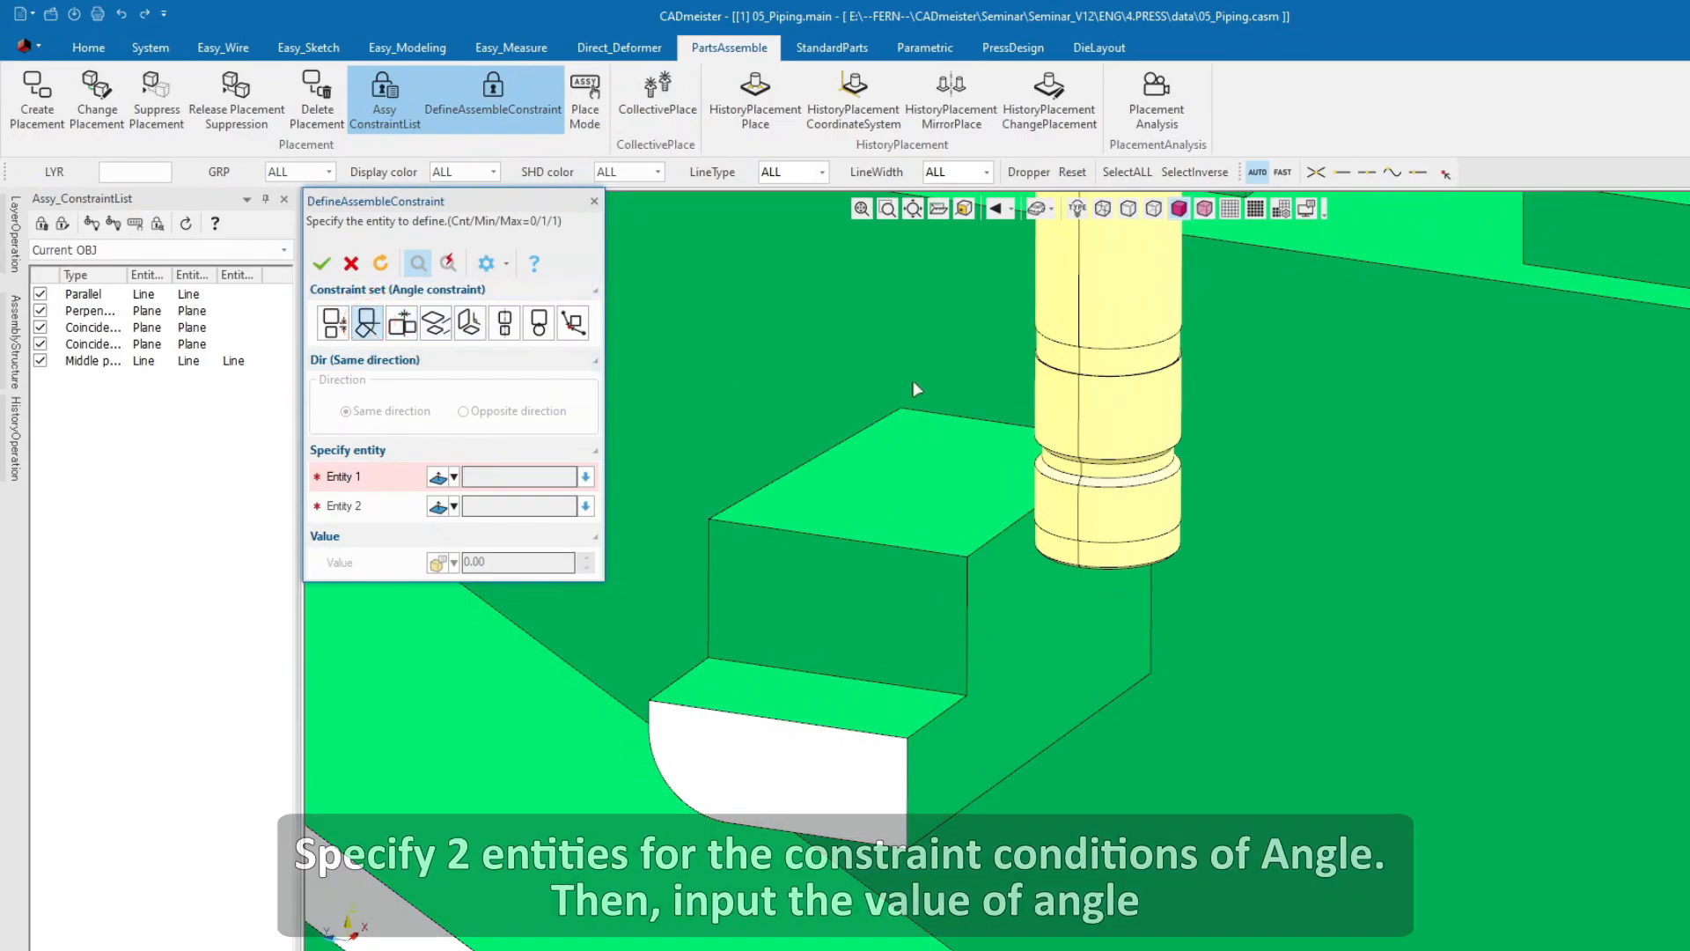
middle_click_drag(912, 380, 935, 520)
middle_click_drag(1081, 497, 1026, 516, "ctrl")
left_click(1006, 664)
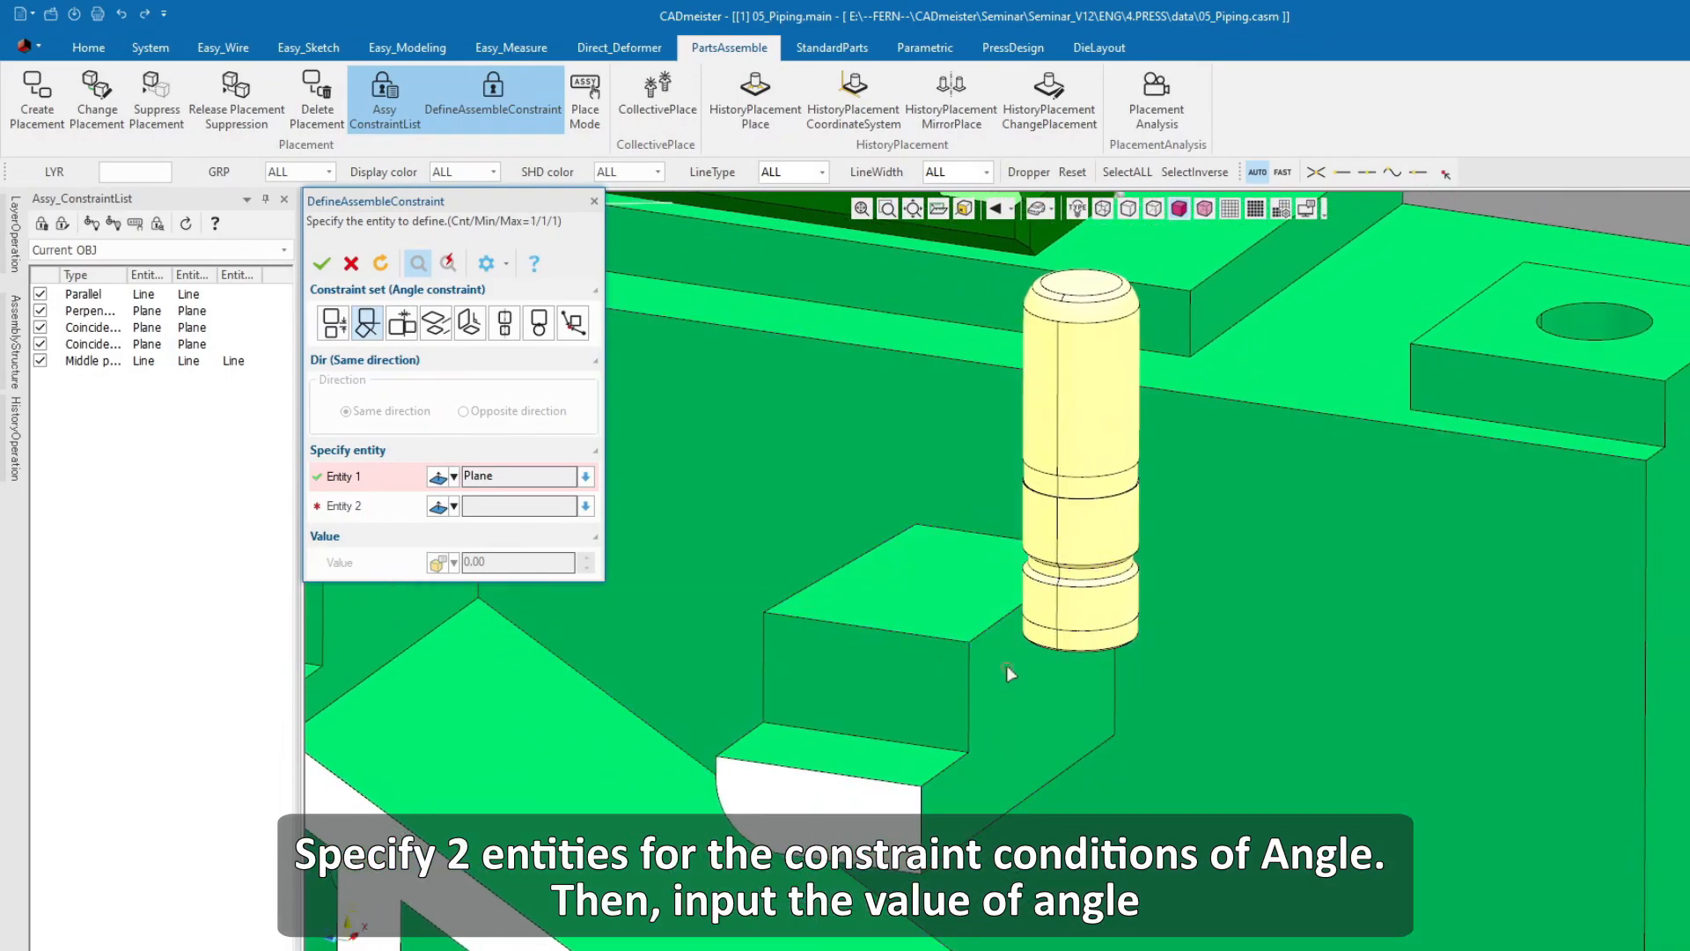
left_click(1082, 288)
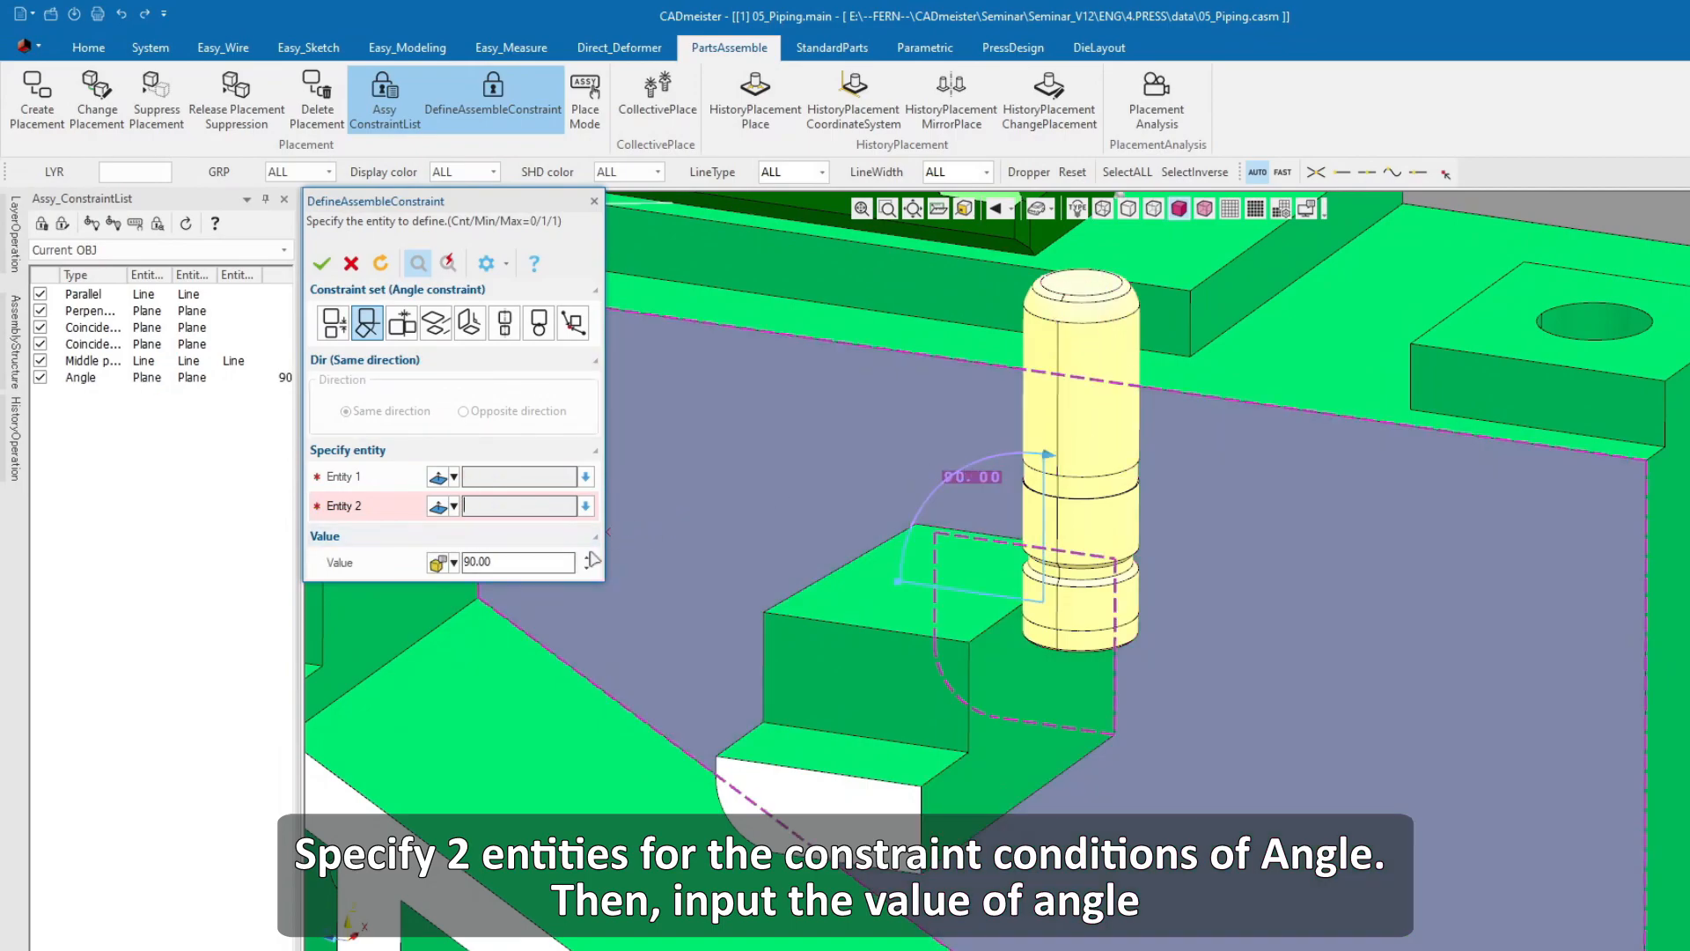
- Set the guide post's angle constraint value to 110 and finish defining constraints
left_click(586, 558)
left_click(587, 557)
left_click(586, 557)
left_click(586, 557)
left_click(591, 559)
middle_click_drag(1327, 679, 1253, 636)
left_click(1113, 571)
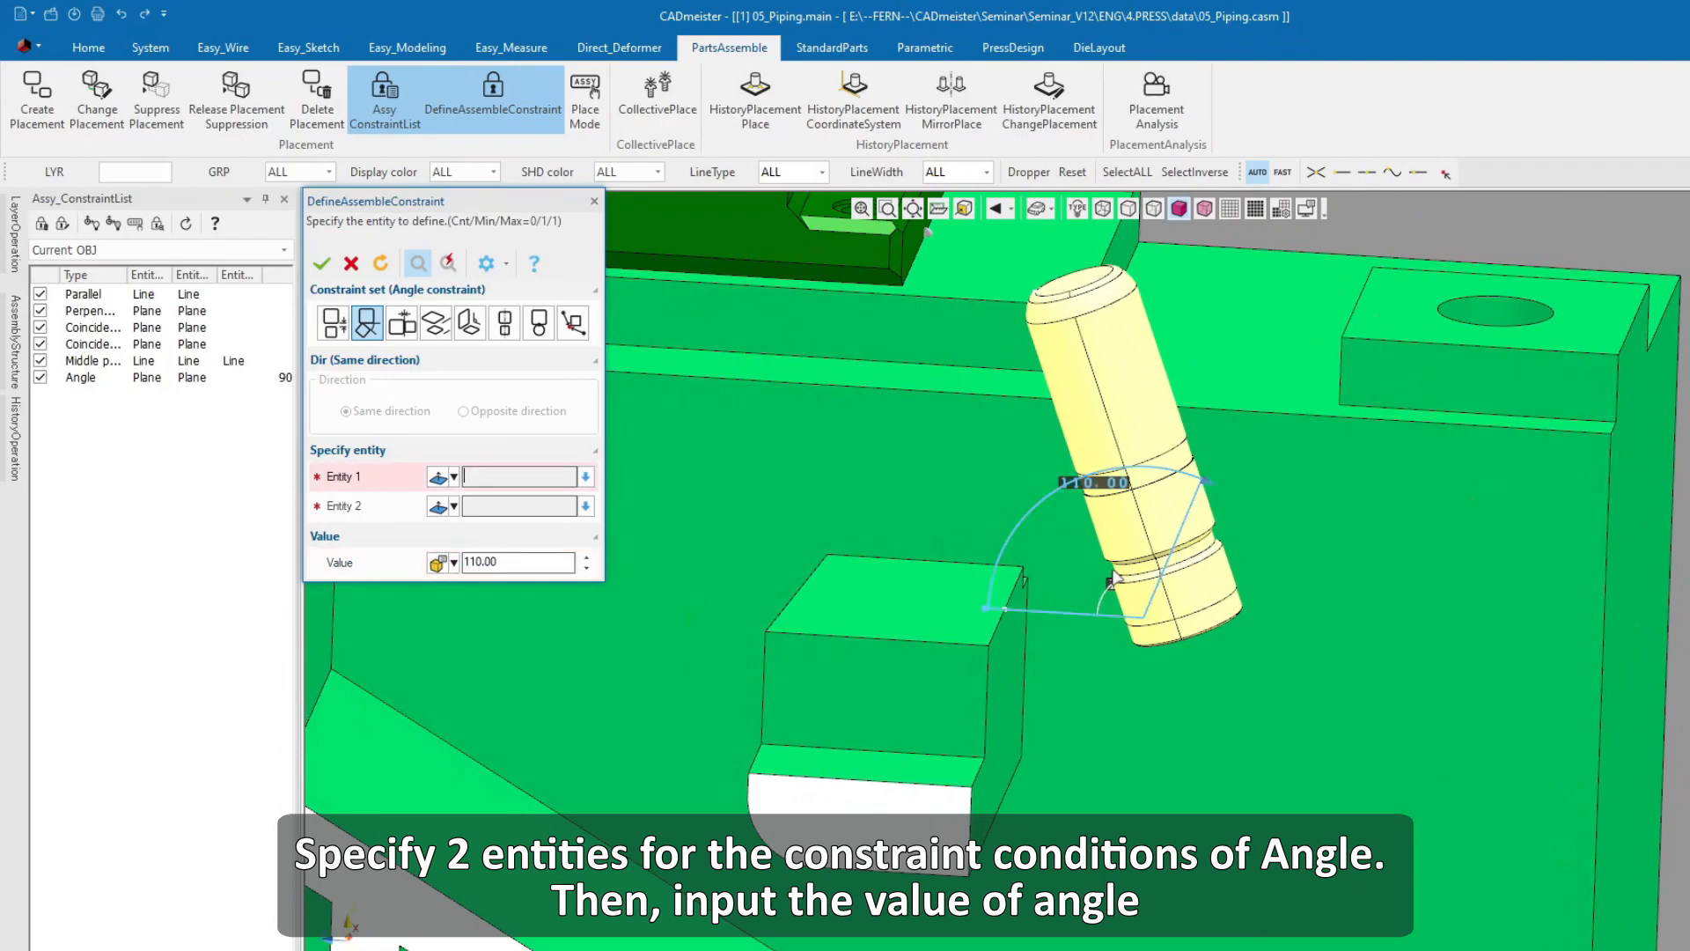
middle_click(1170, 578)
middle_click_drag(1173, 576, 1176, 571)
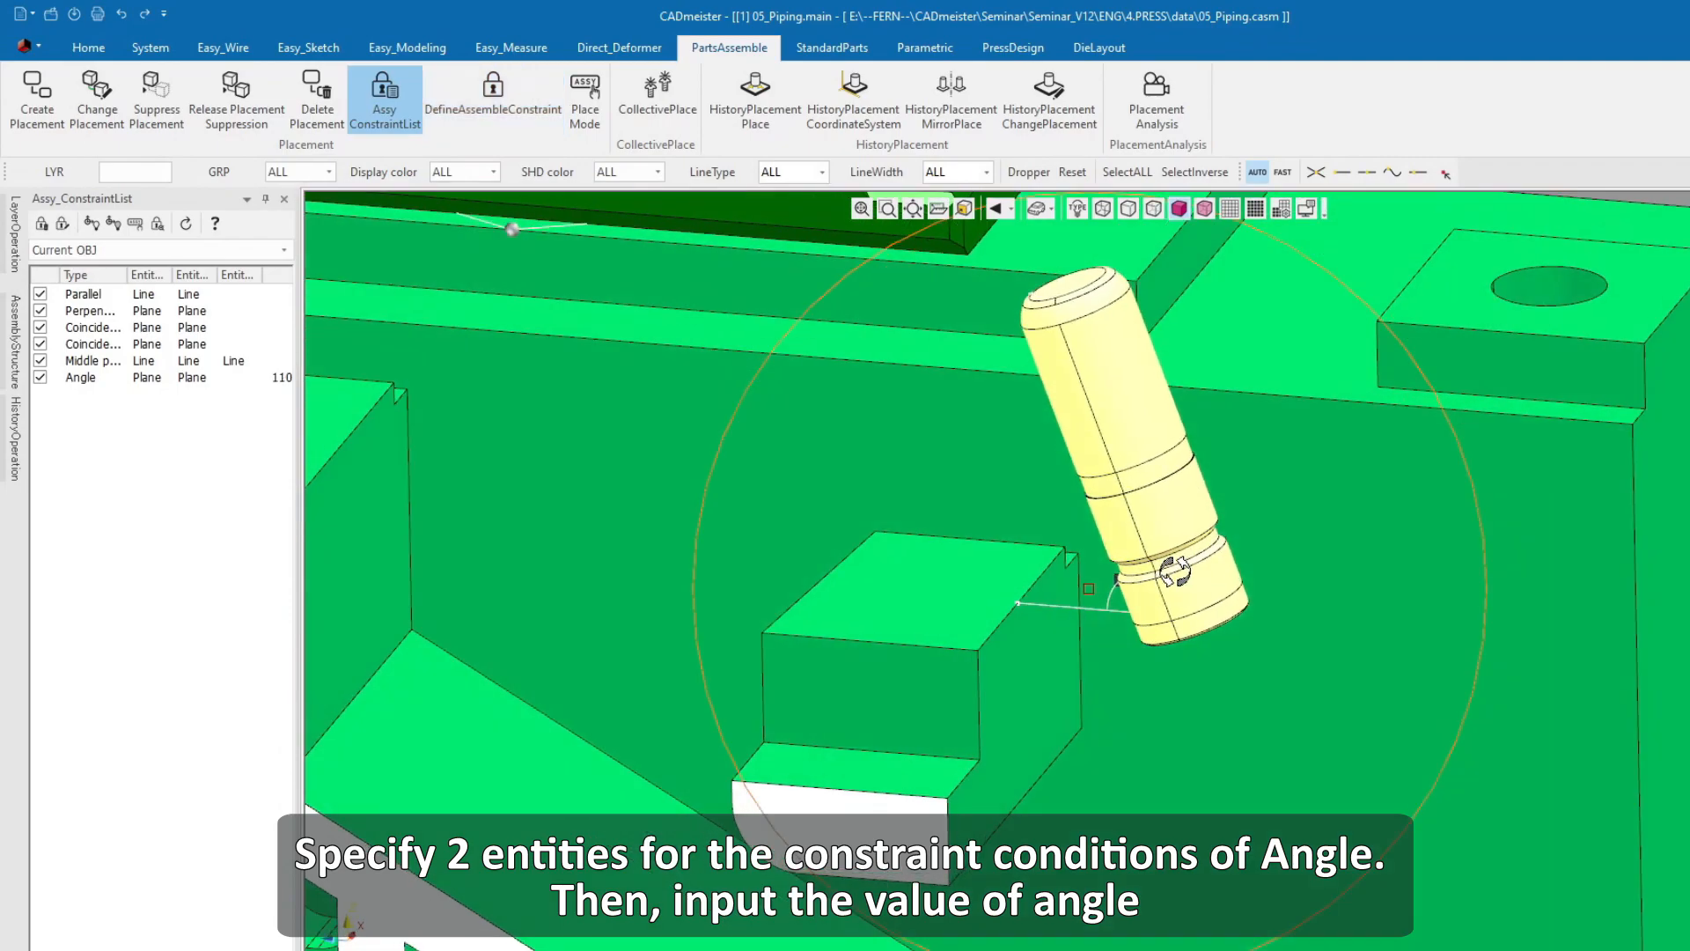
- Delete the Angle constraint from the assembly constraint list
right_click(104, 378)
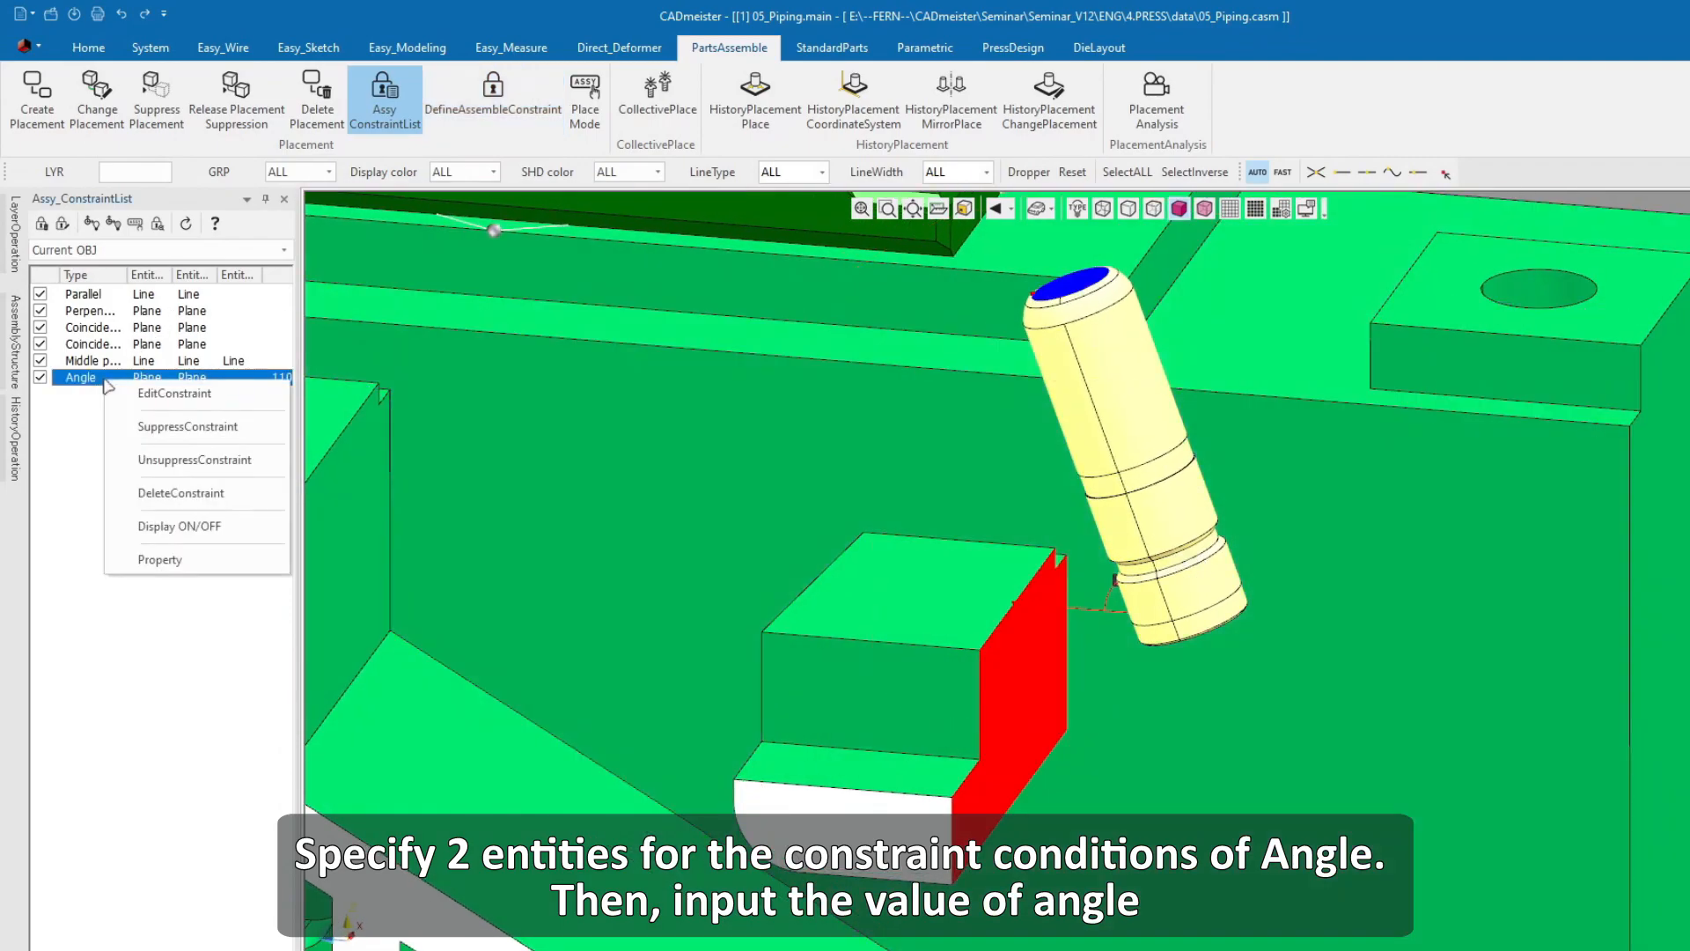
left_click(177, 497)
- Define a Concentric constraint between the cylindrical surface of the Base's corner pad hole and the guide post's cylindrical surface
middle_click_drag(1375, 377, 901, 521)
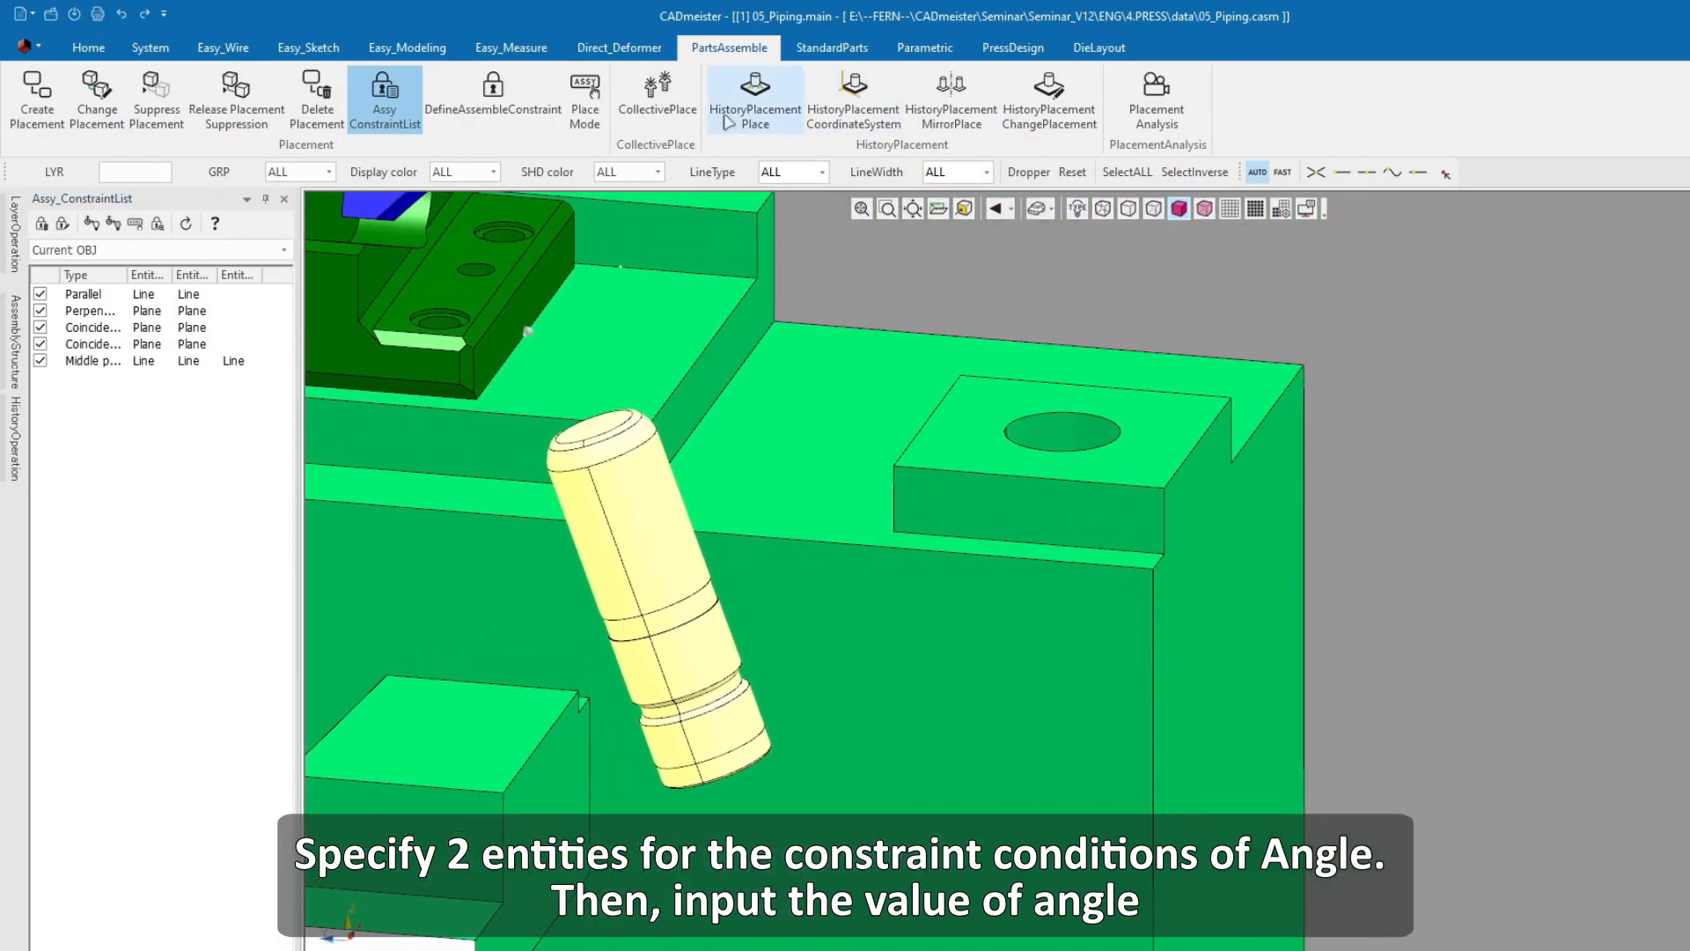
left_click(517, 106)
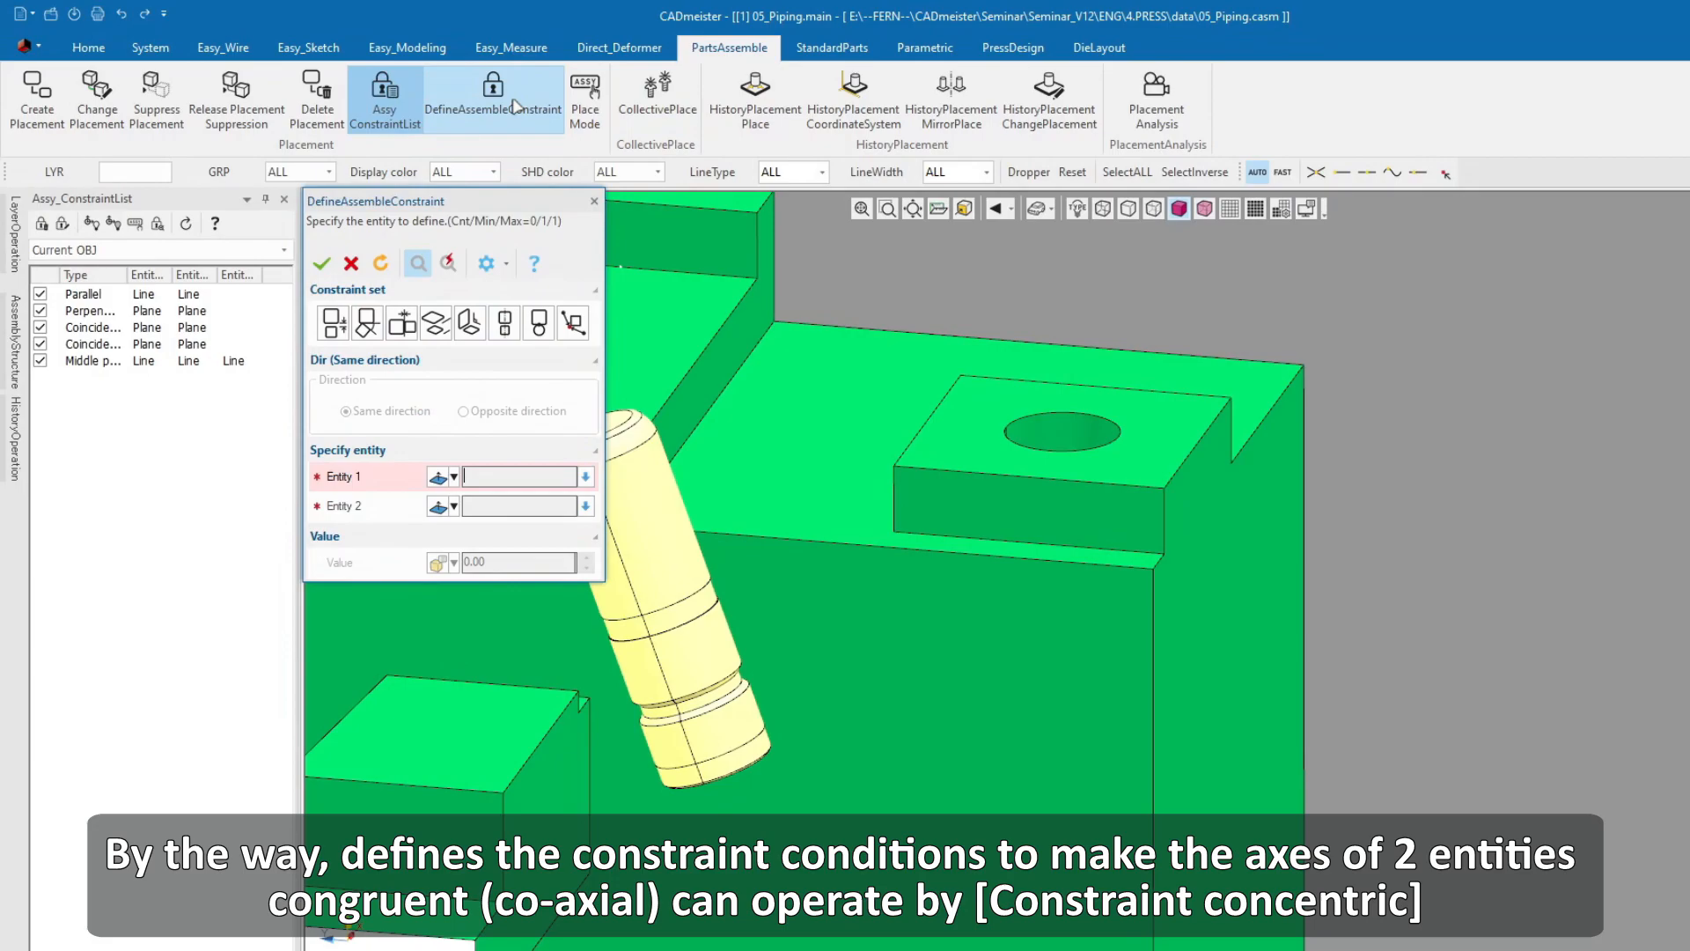
middle_click_drag(869, 506, 986, 513)
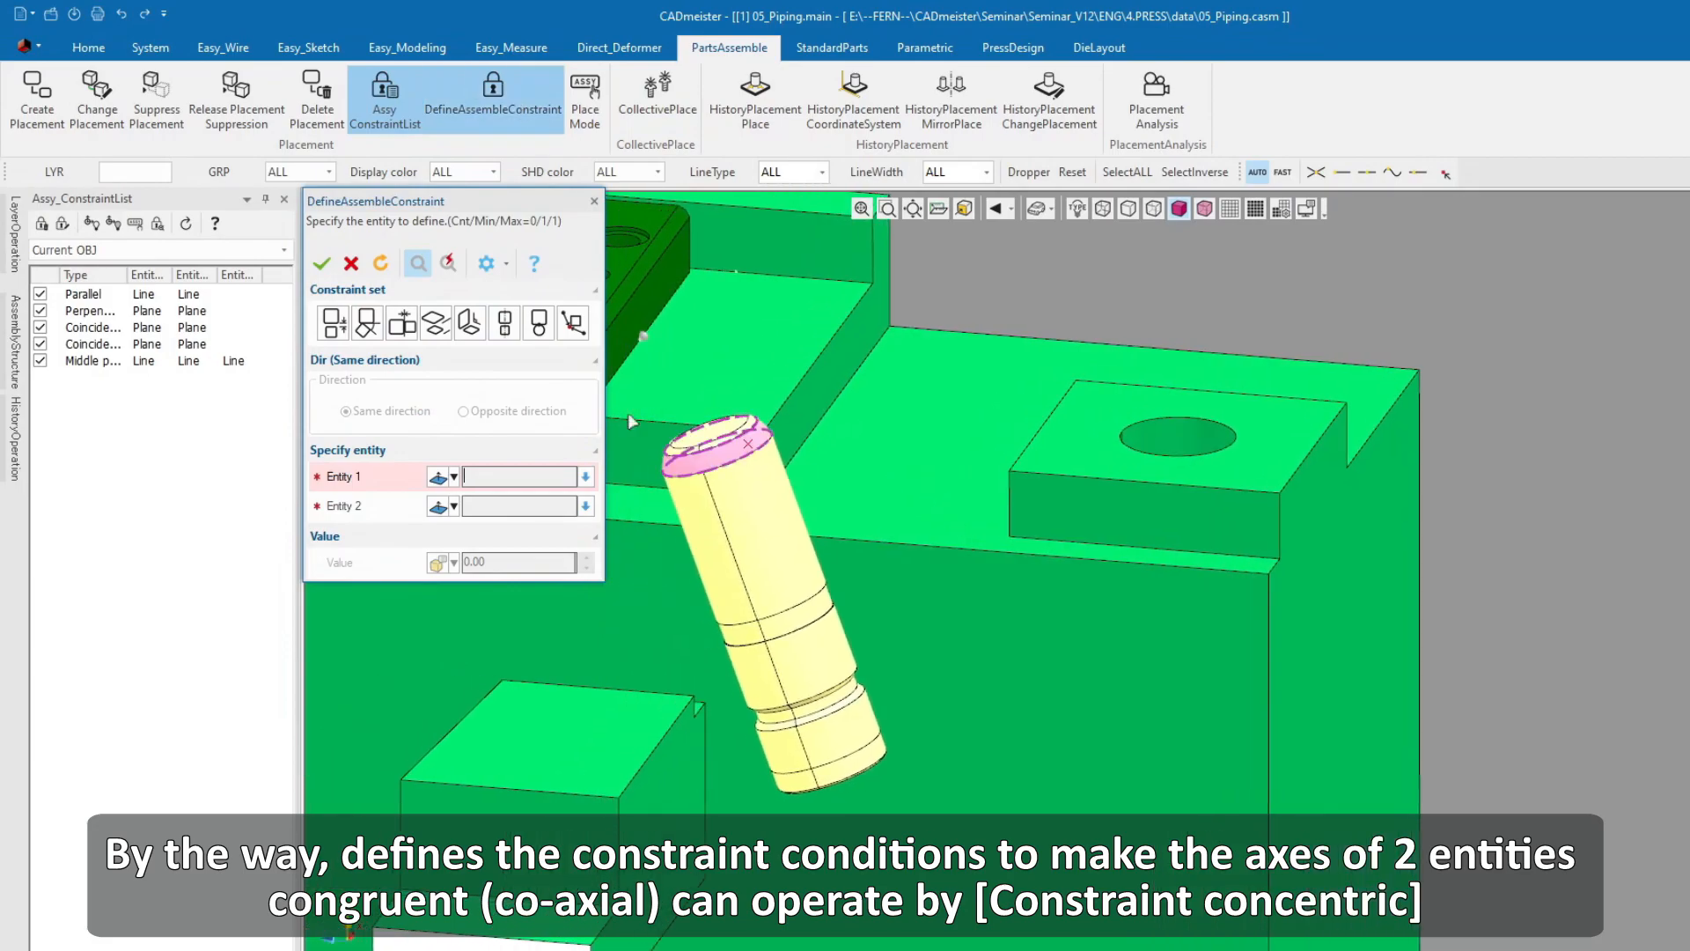
left_click(505, 322)
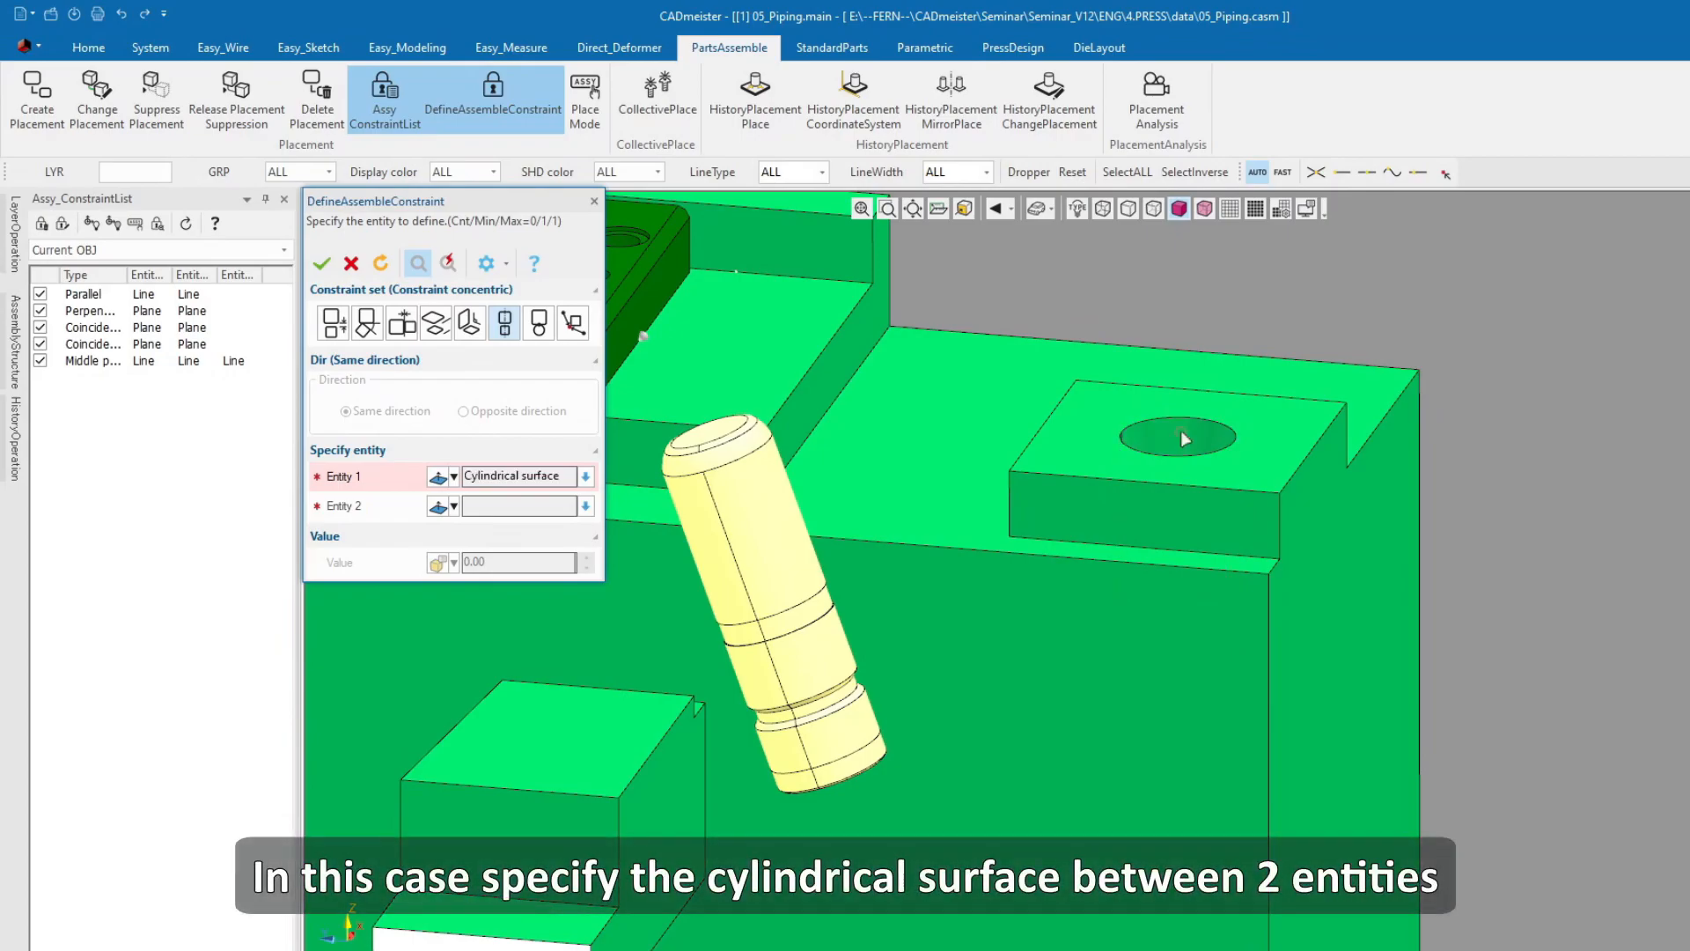
left_click(1180, 432)
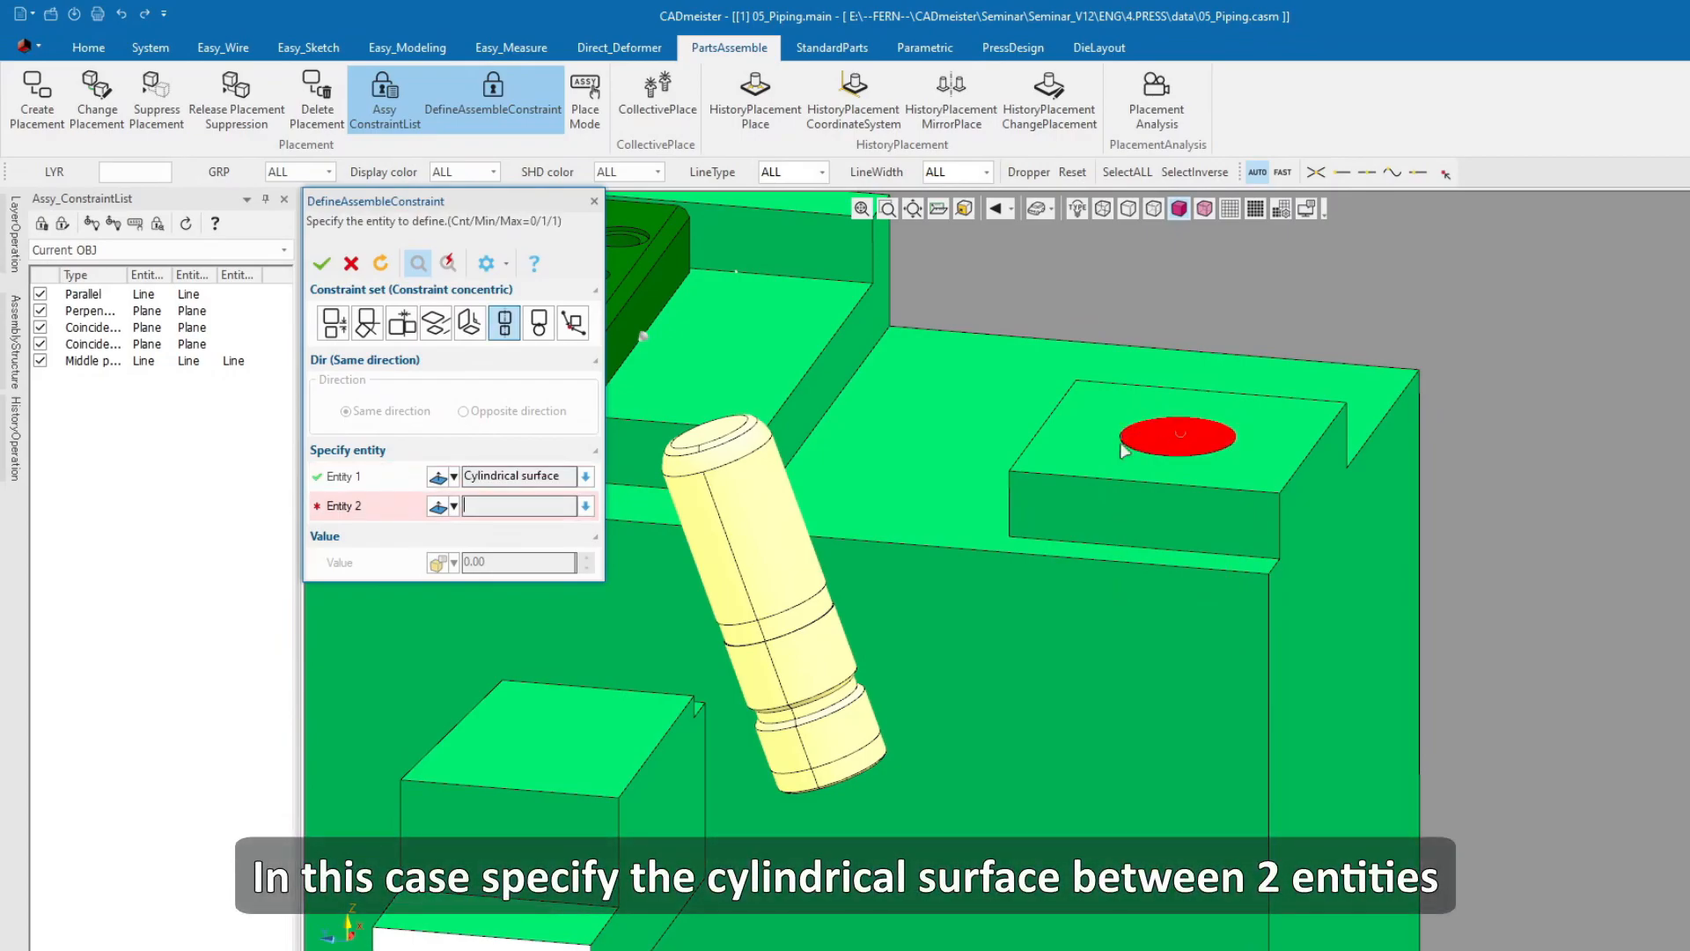
left_click(773, 548)
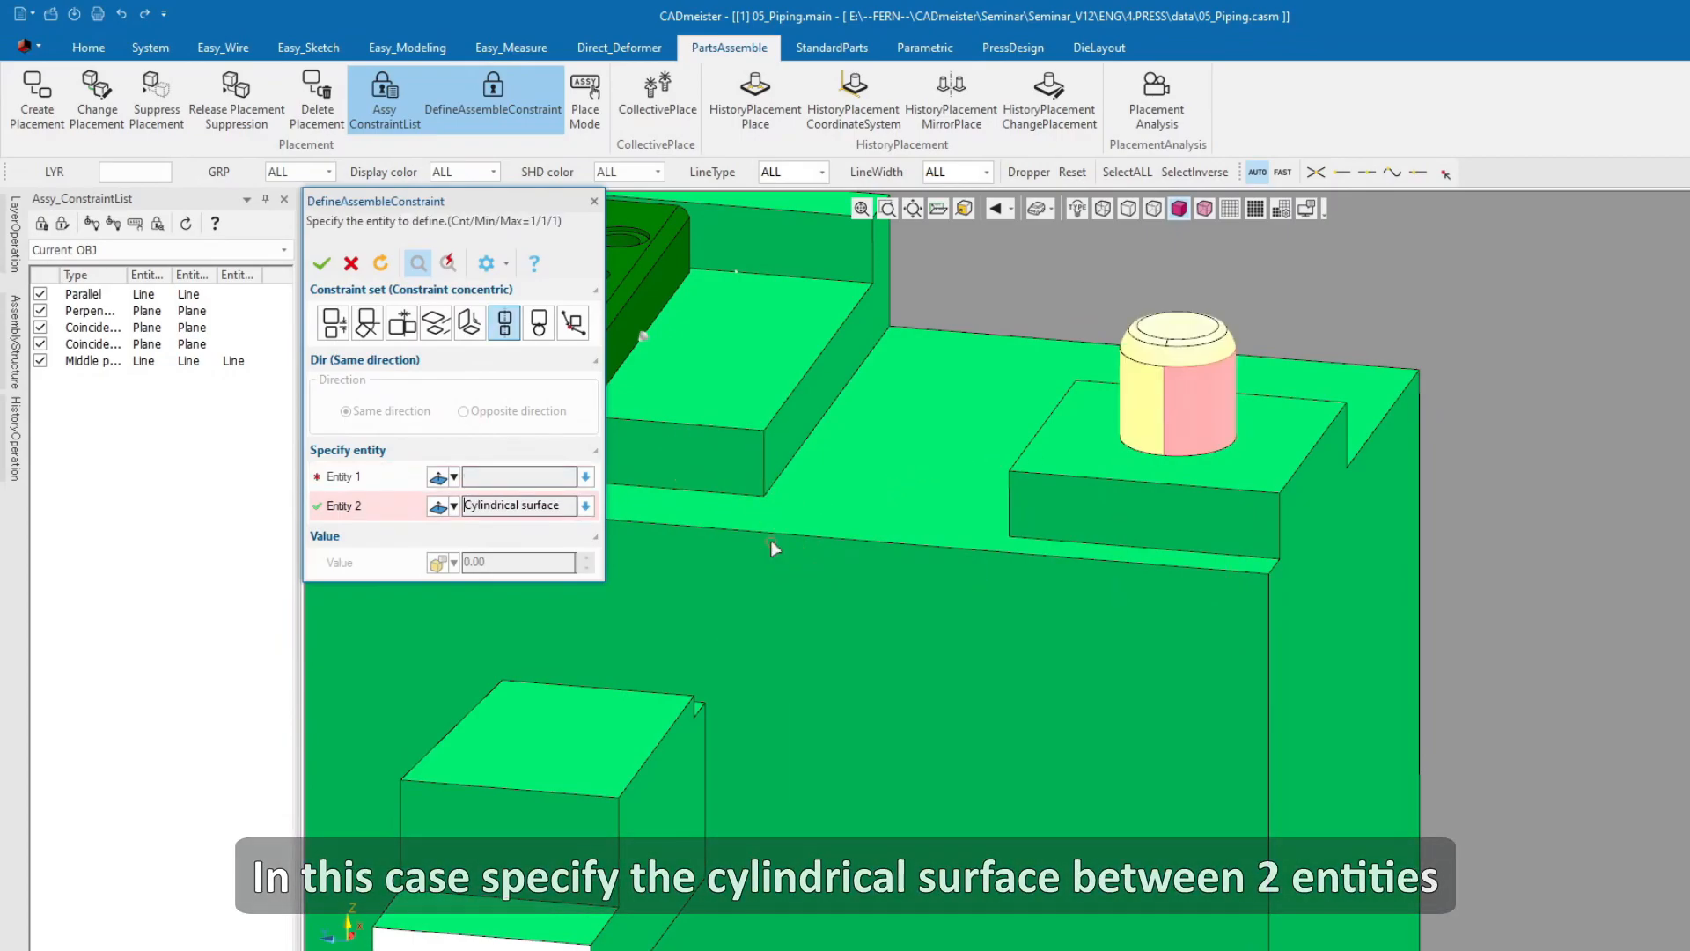
- Define a Distance constraint between the top plane of the Base's corner pad and the top plane of the guide post
scroll(1067, 642, "up", 5)
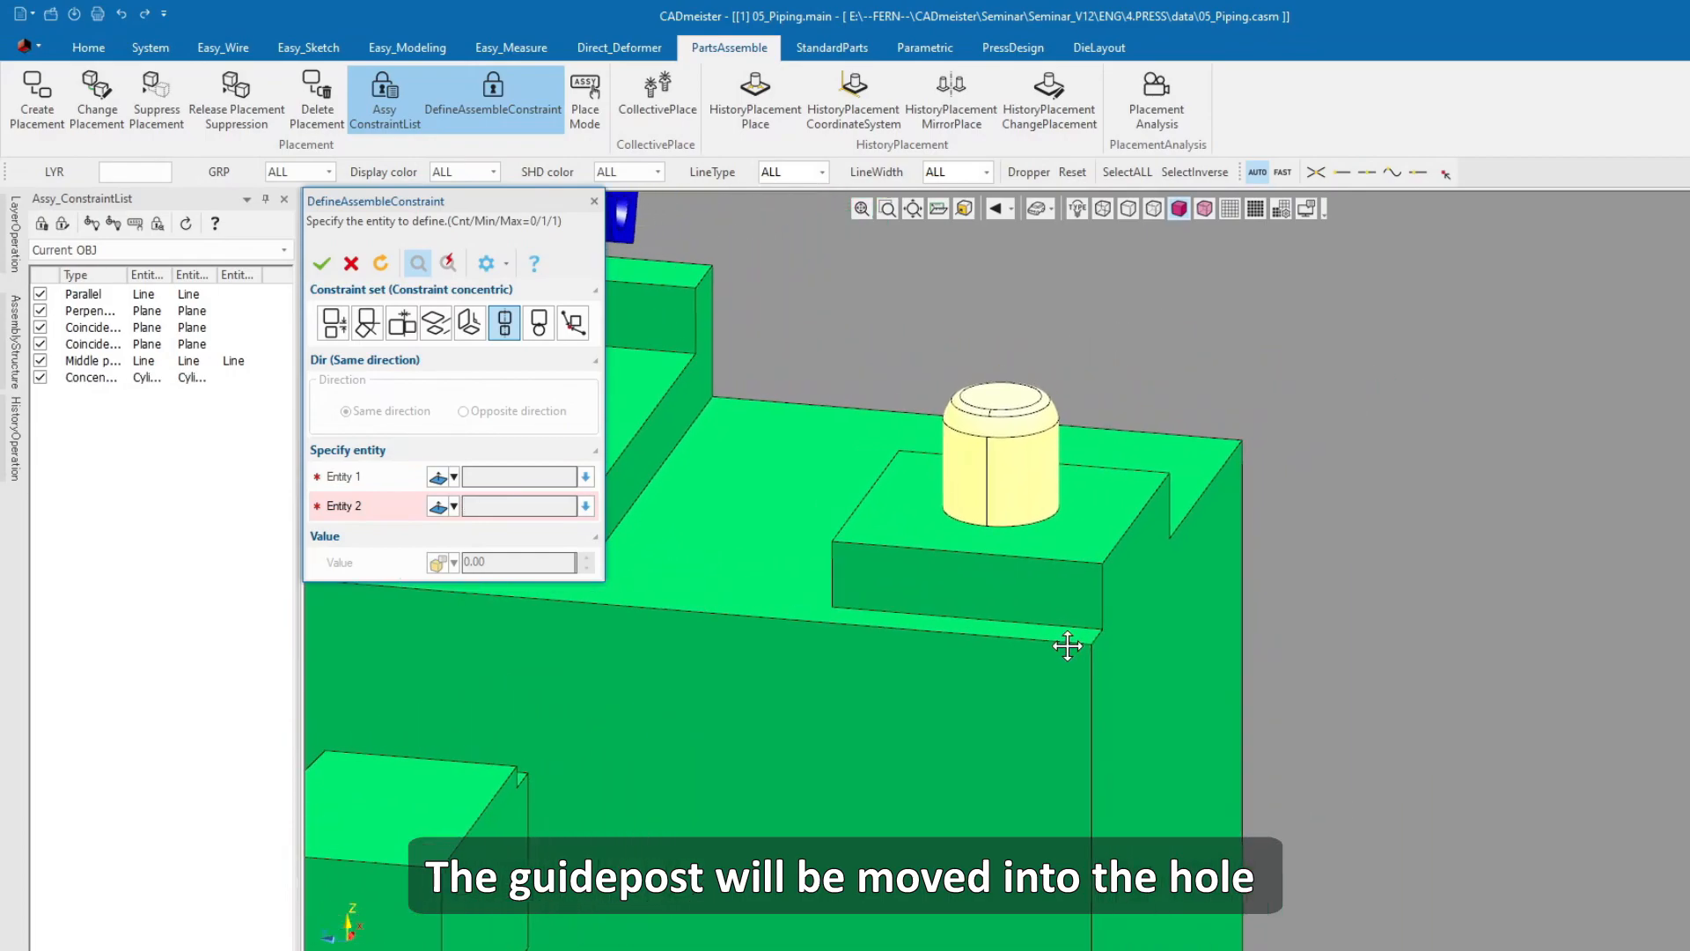
middle_click_drag(1109, 440, 1189, 475)
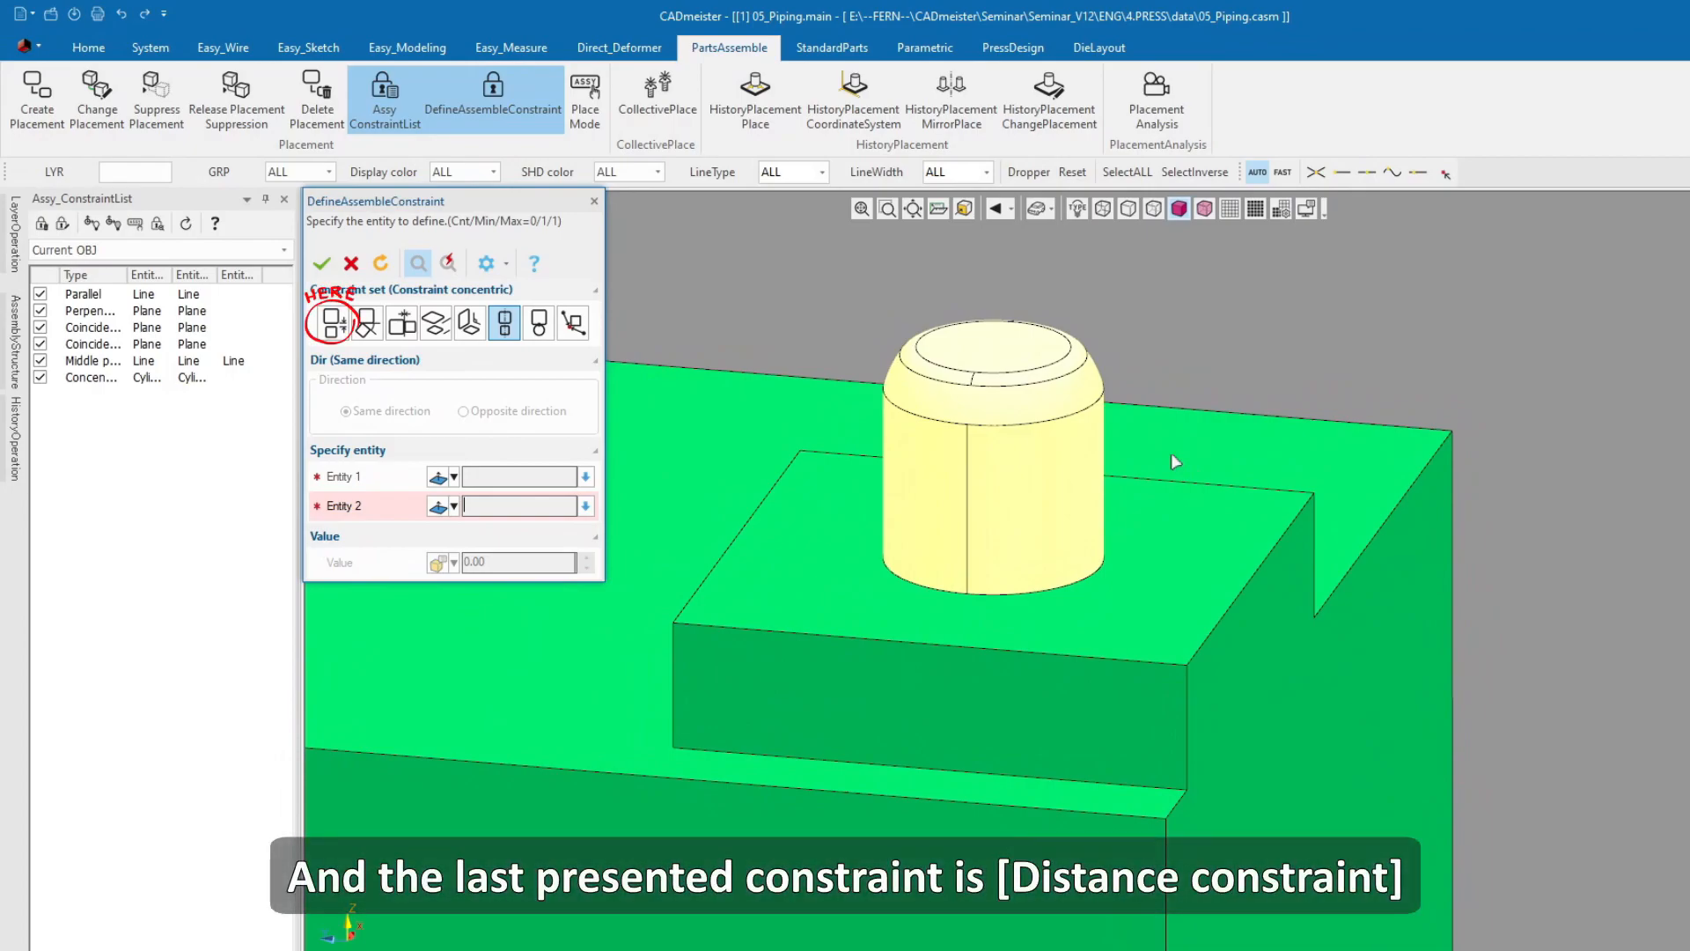
left_click(341, 338)
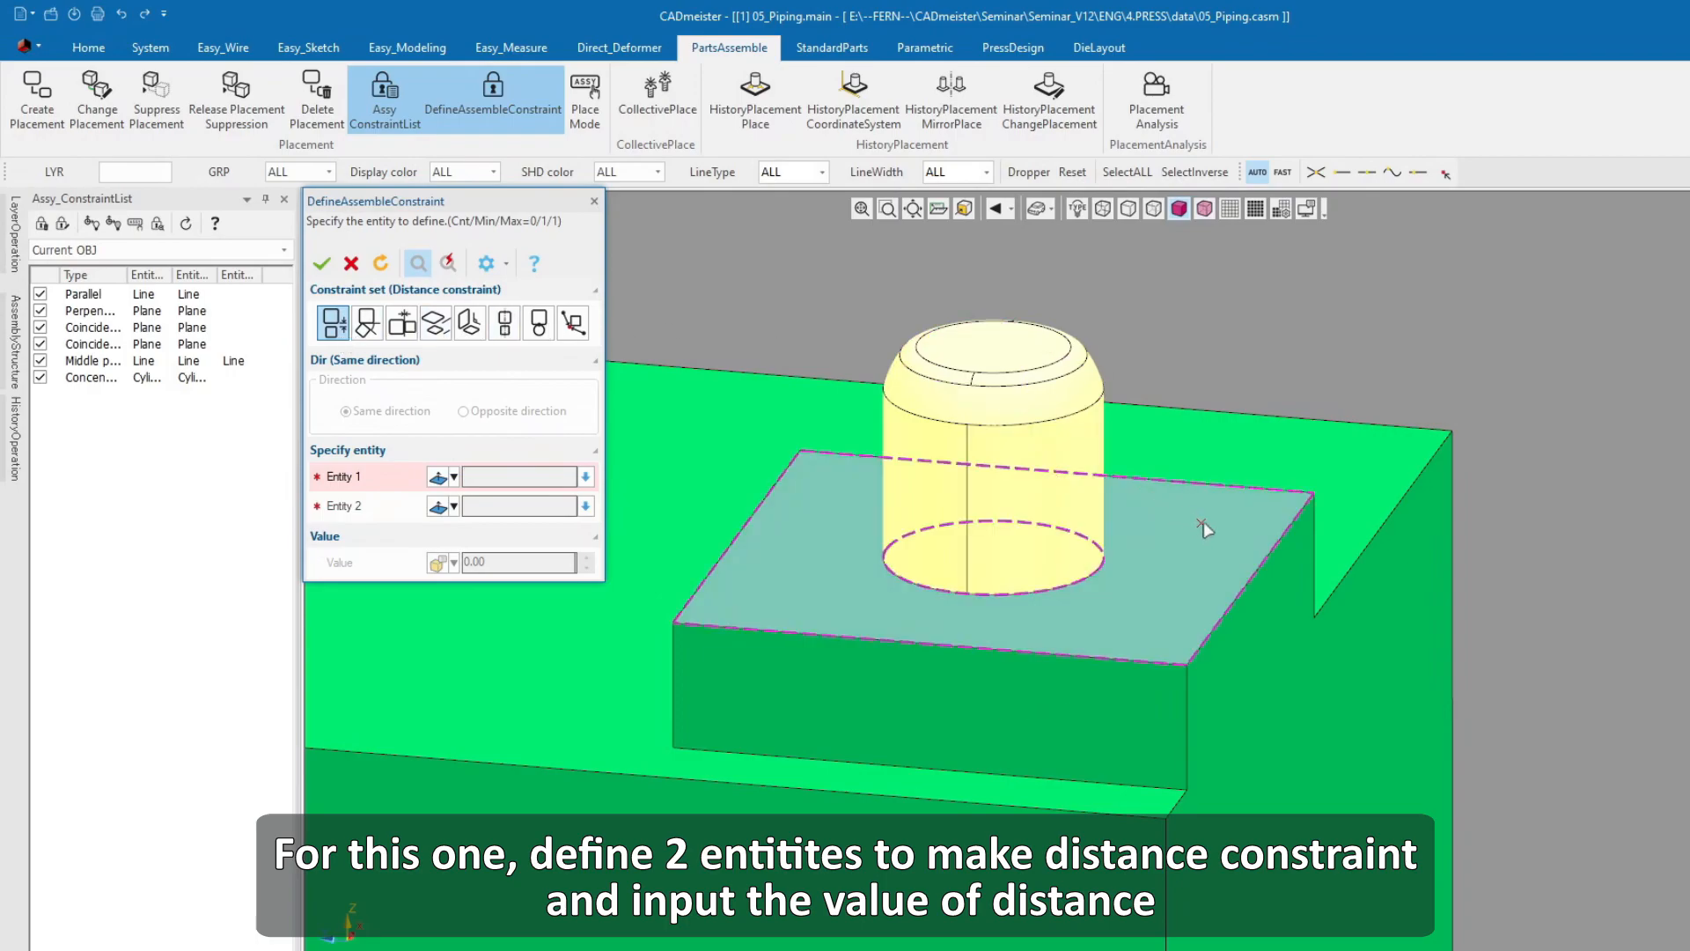
left_click(1160, 526)
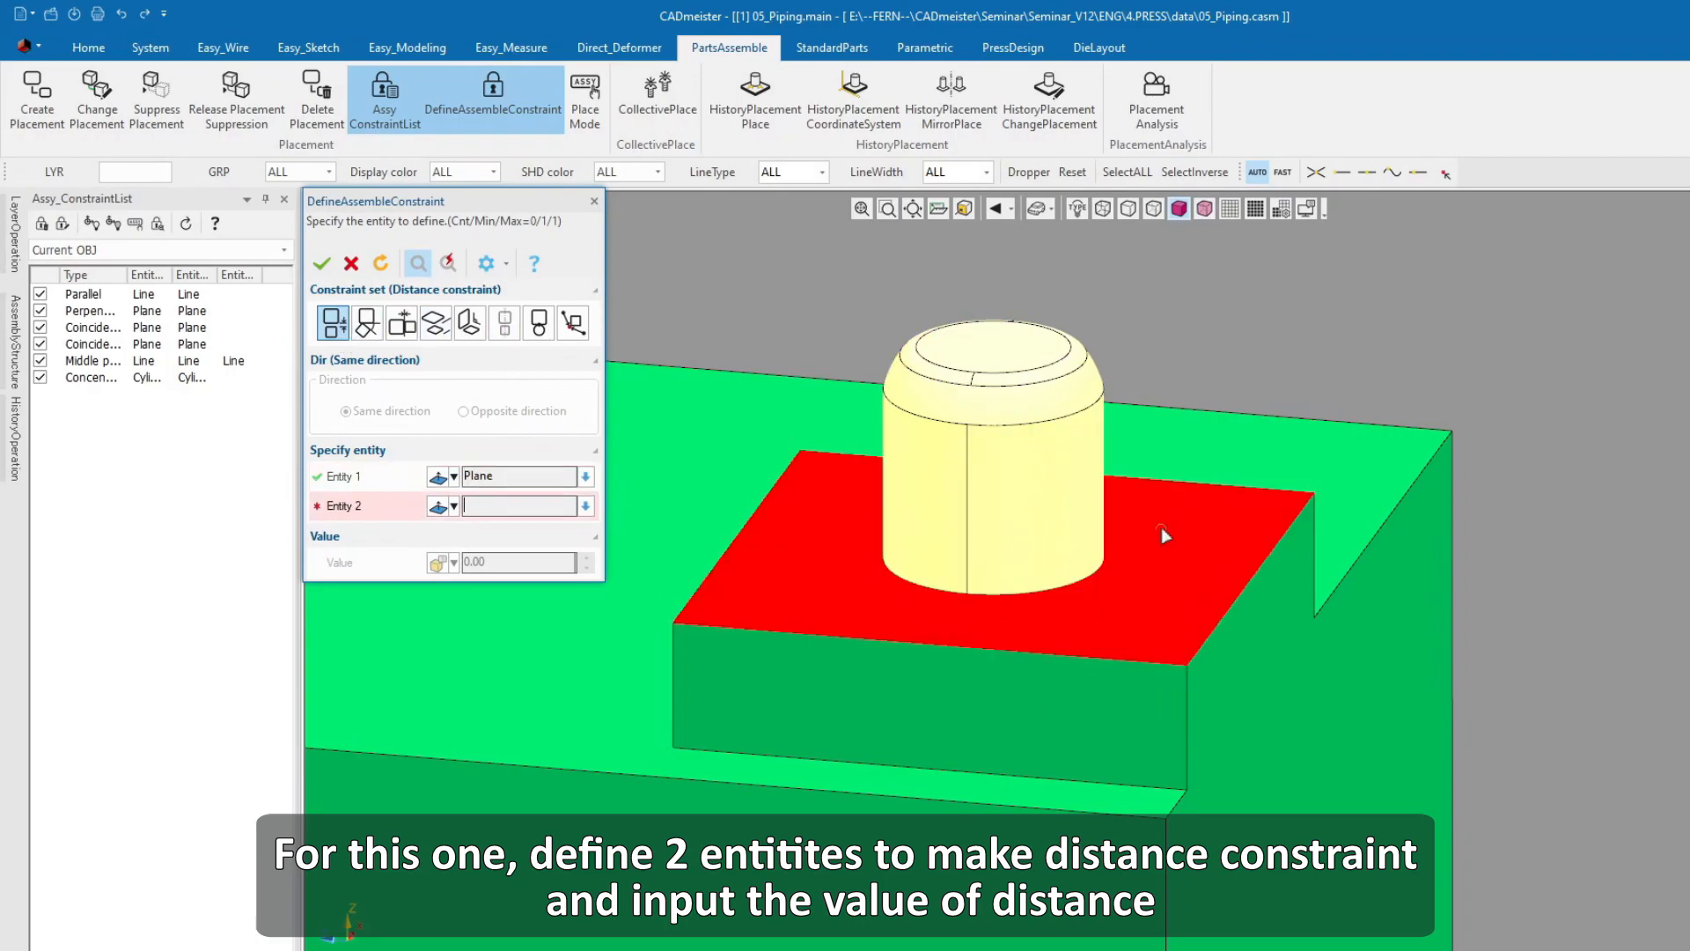
left_click(987, 353)
middle_click(988, 353)
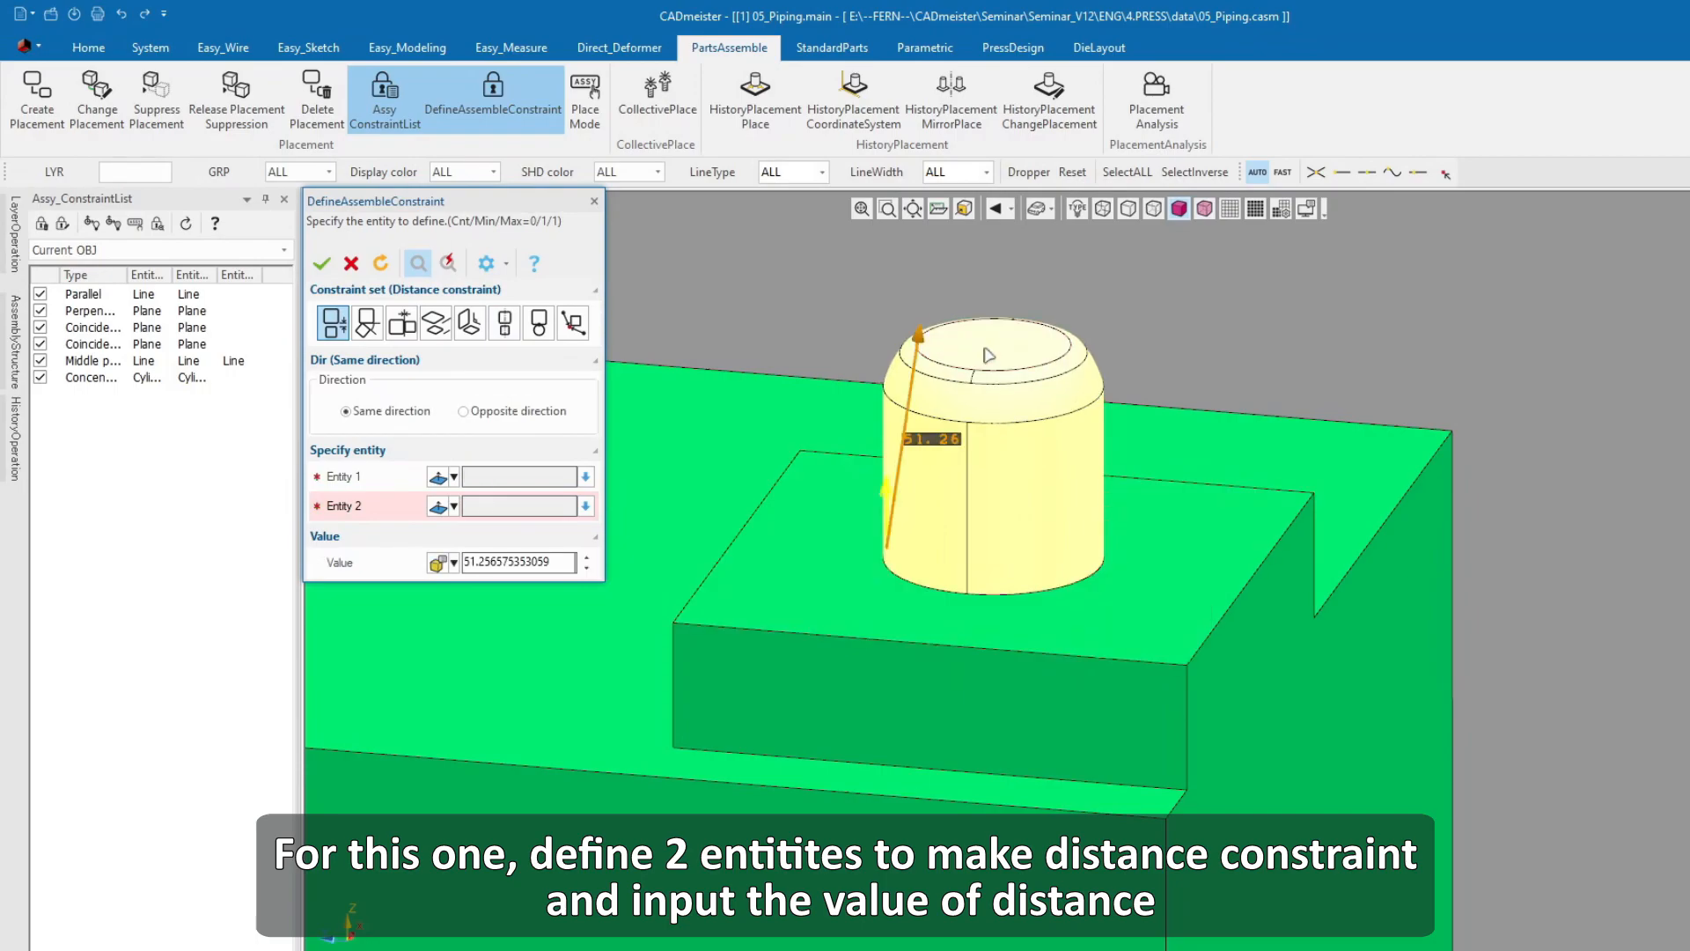
- Set the guide post's distance constraint value to 100 and finish defining constraints
double_click(923, 445)
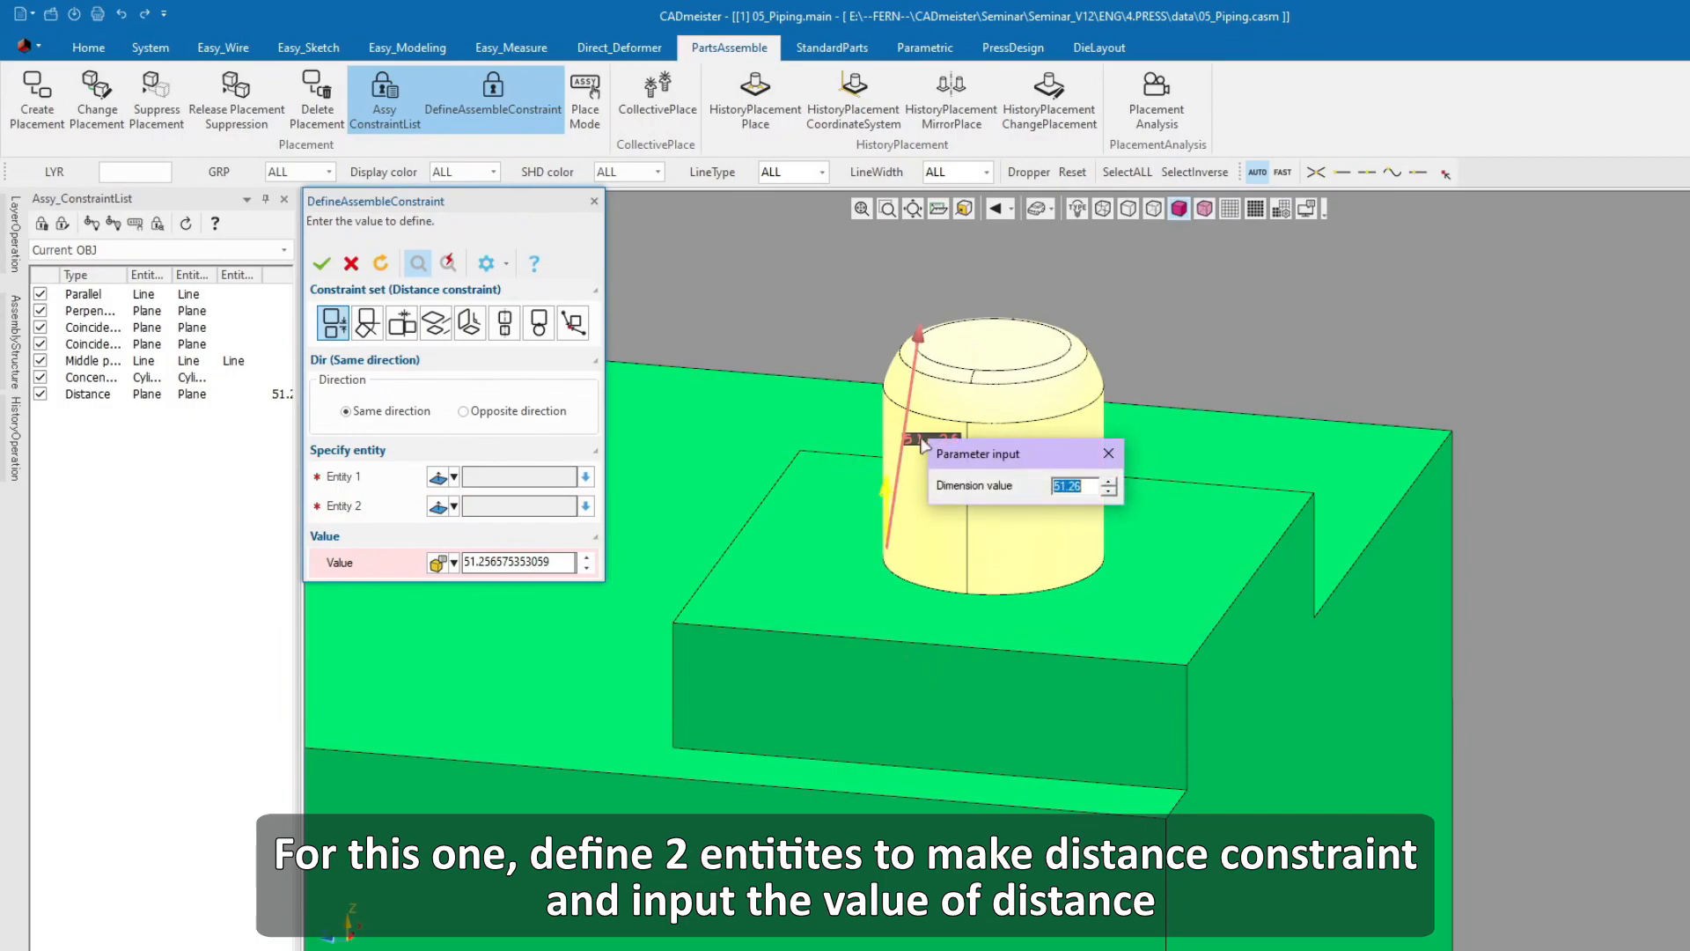
type("100")
key("Return")
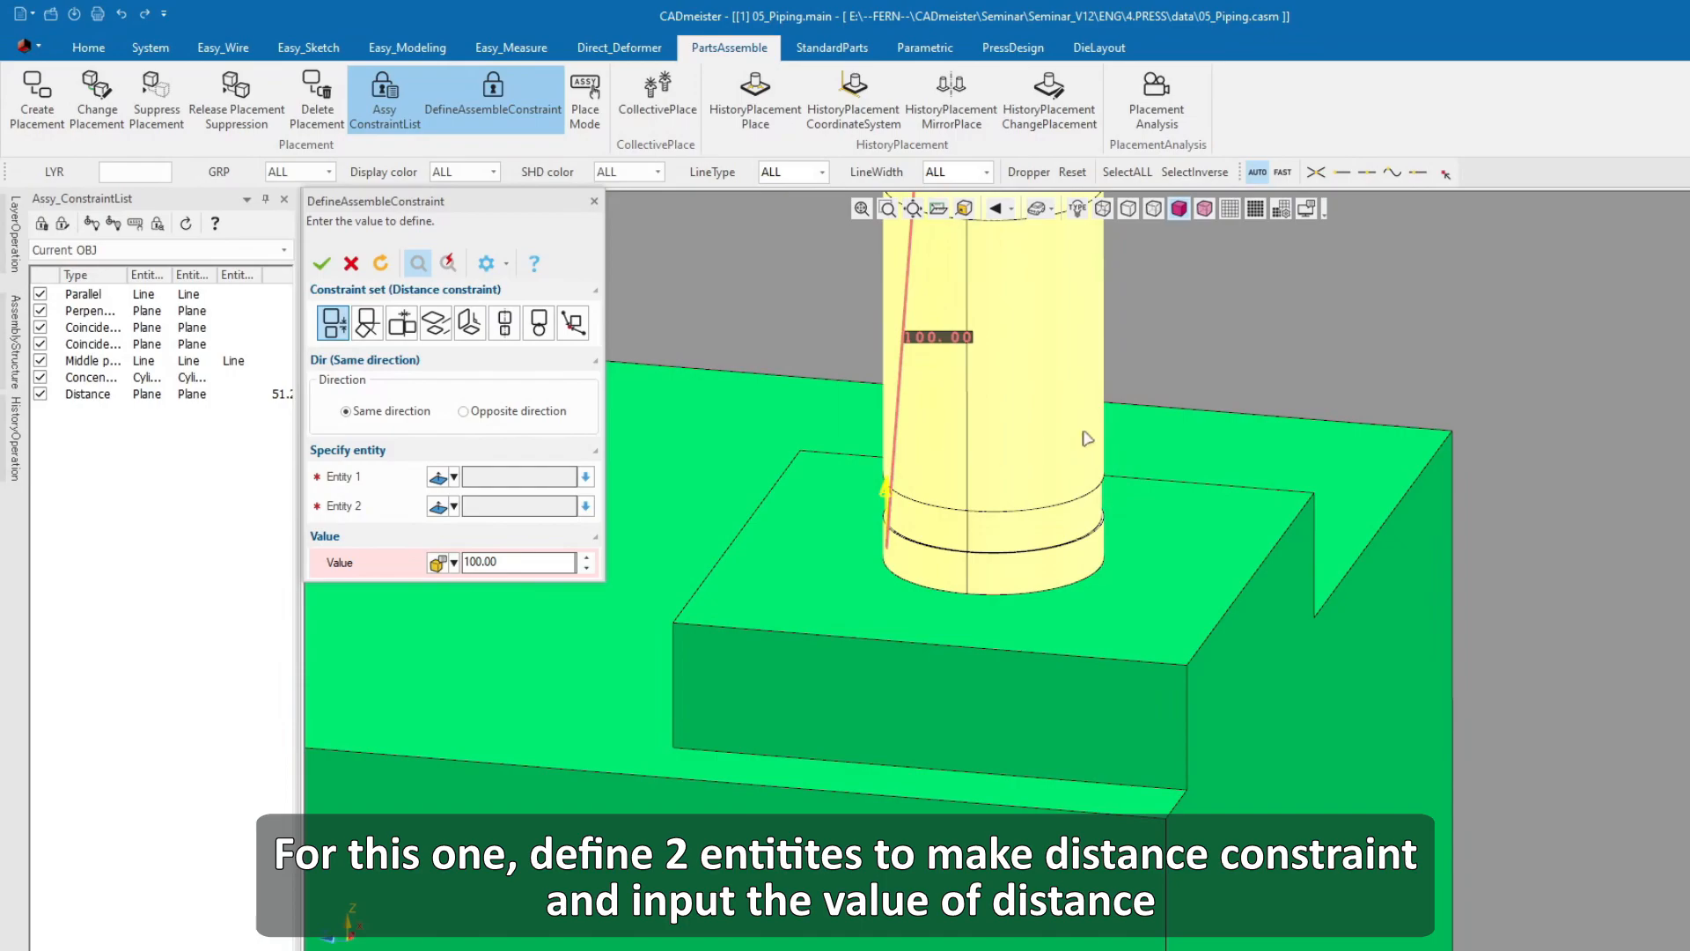
middle_click_drag(1116, 423, 1089, 599)
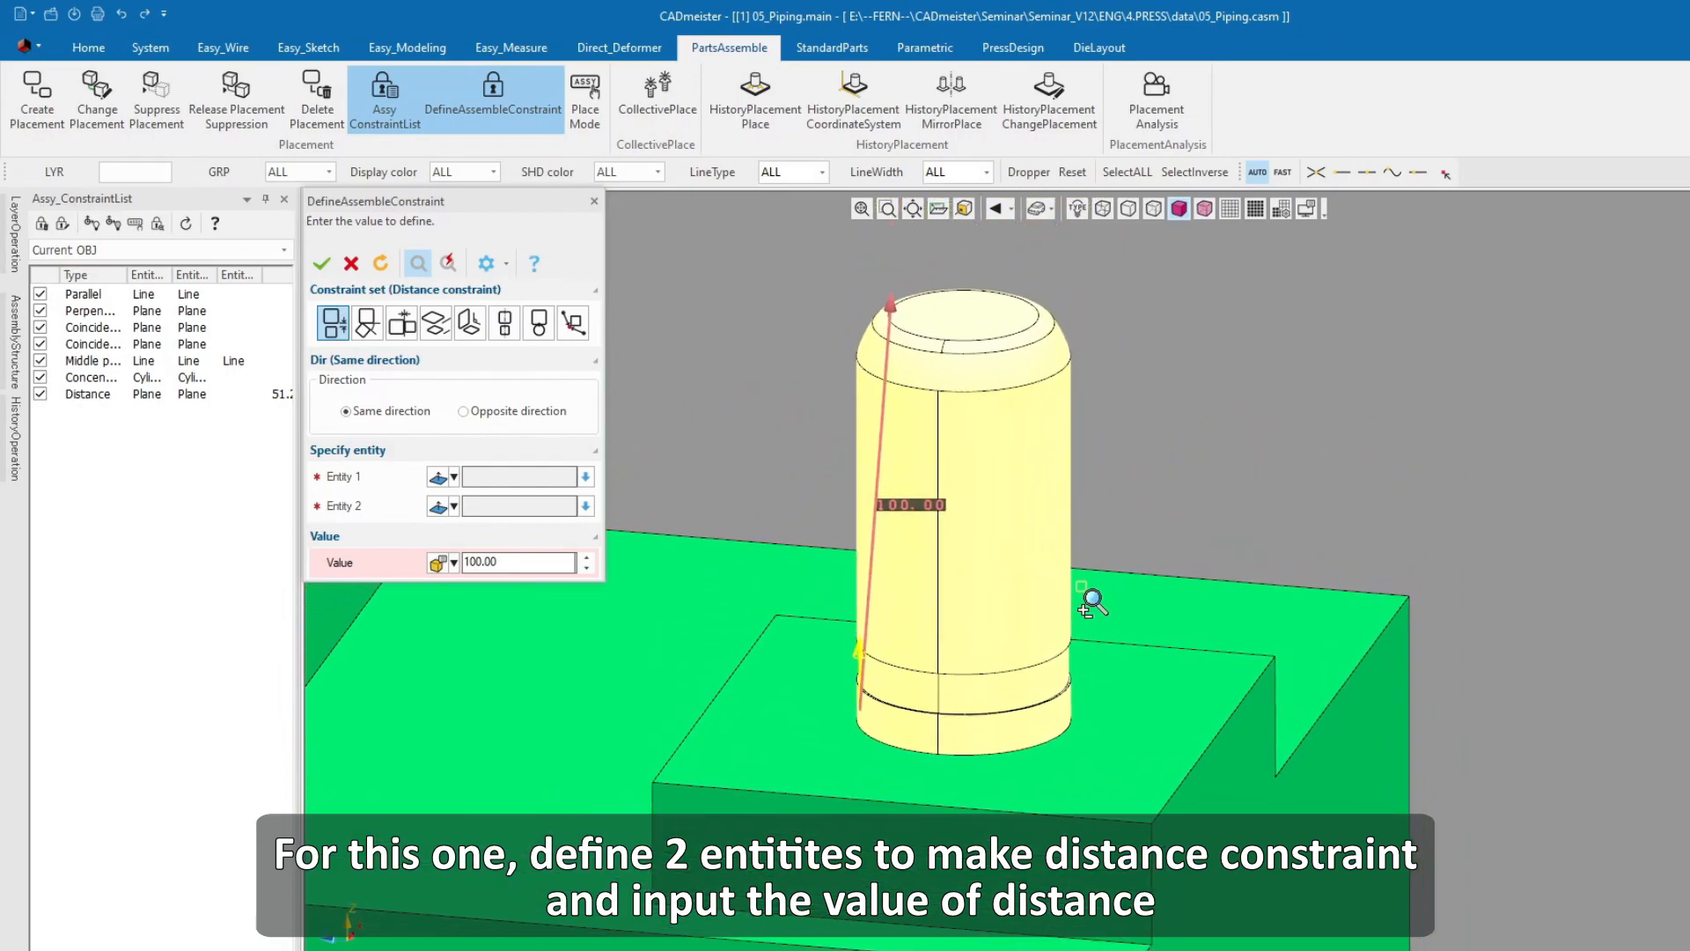
middle_click(1077, 588)
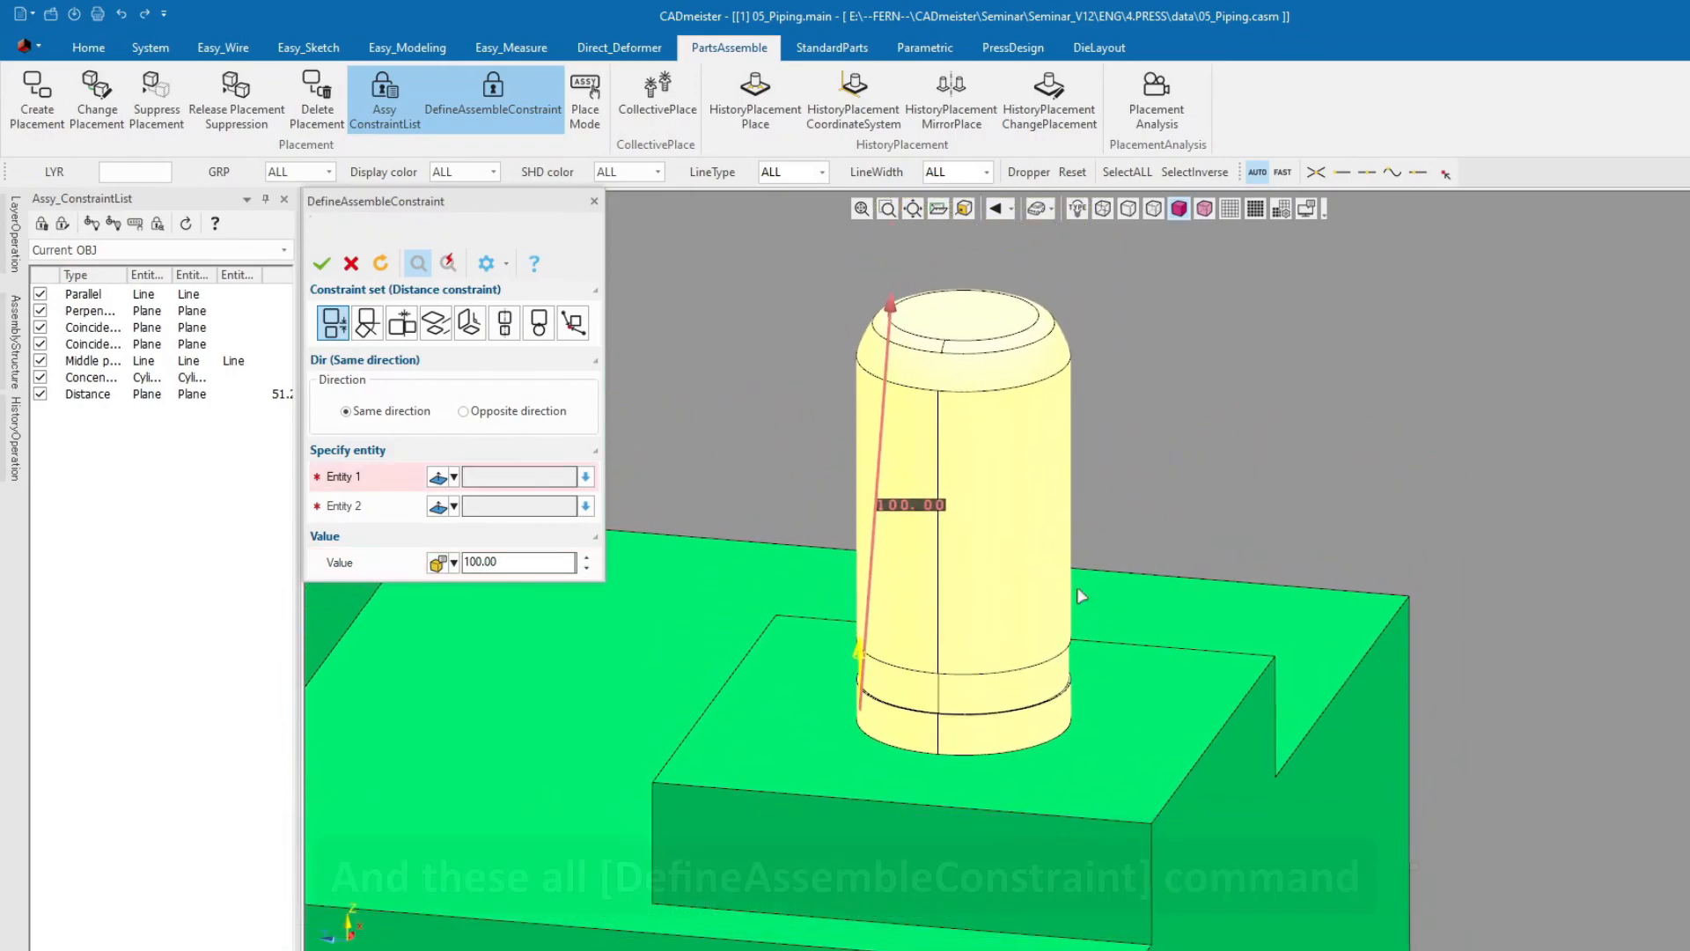
left_click(595, 203)
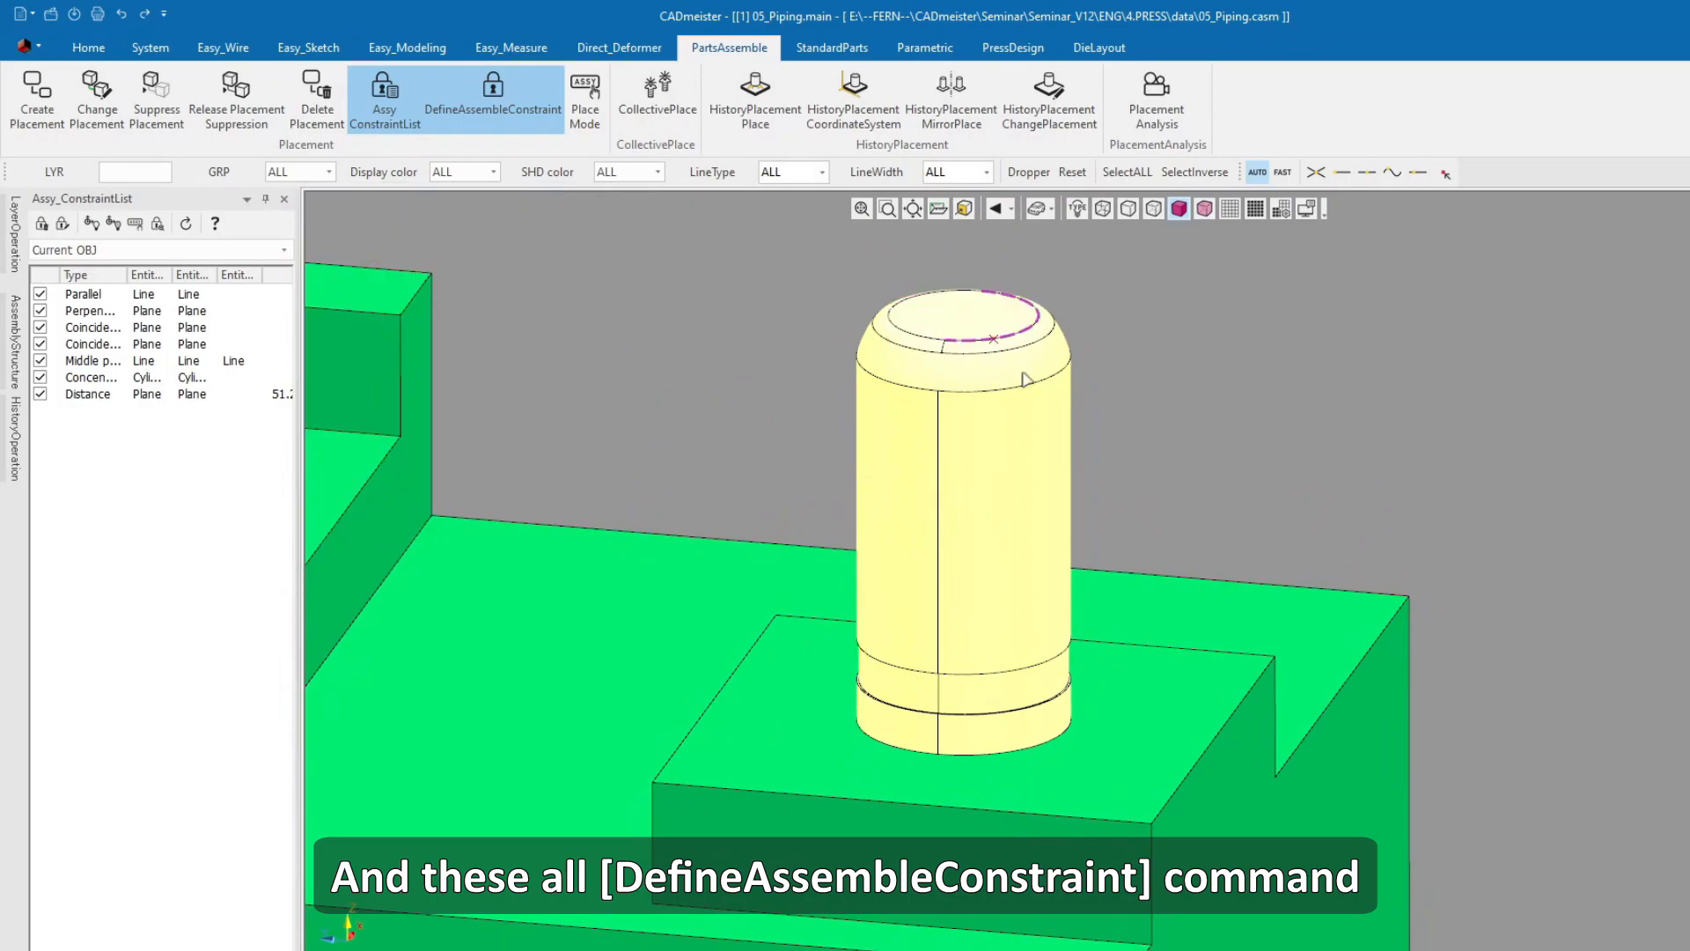